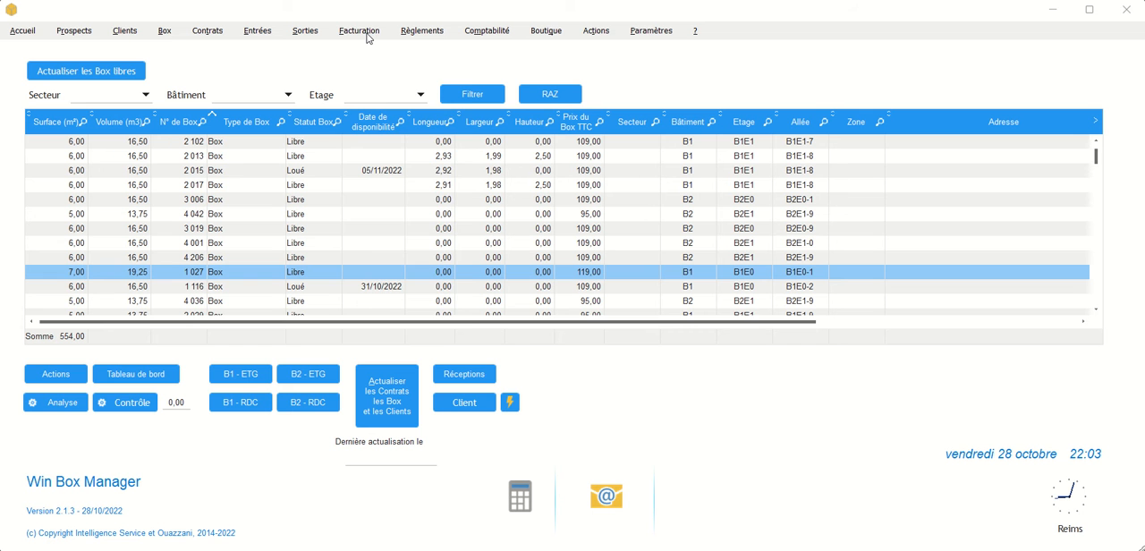
- View the most recent invoice with its lines in Gestion des Factures and close the window
click(368, 38)
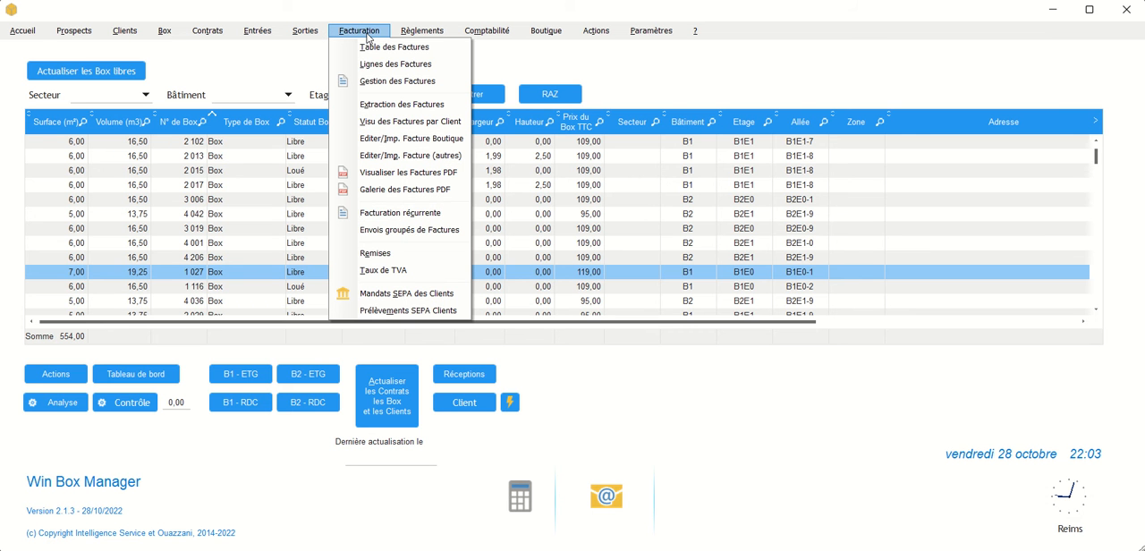
click(391, 82)
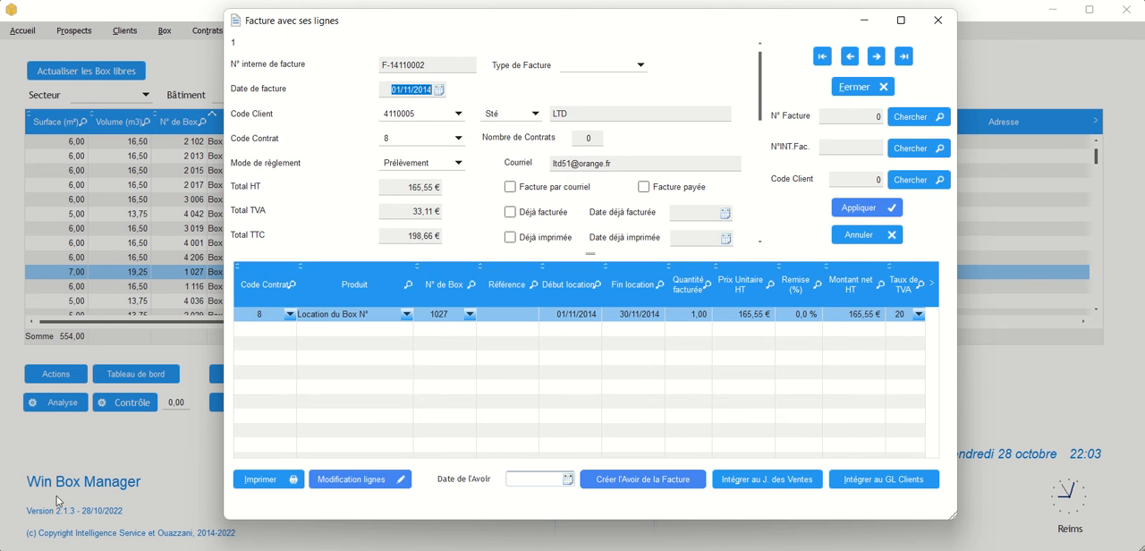
click(904, 55)
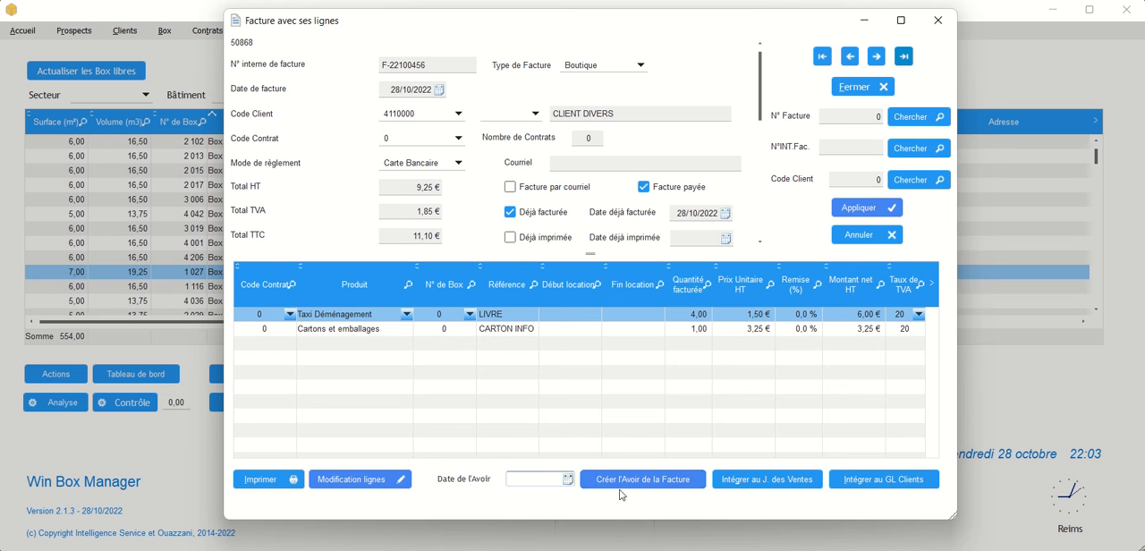
click(938, 20)
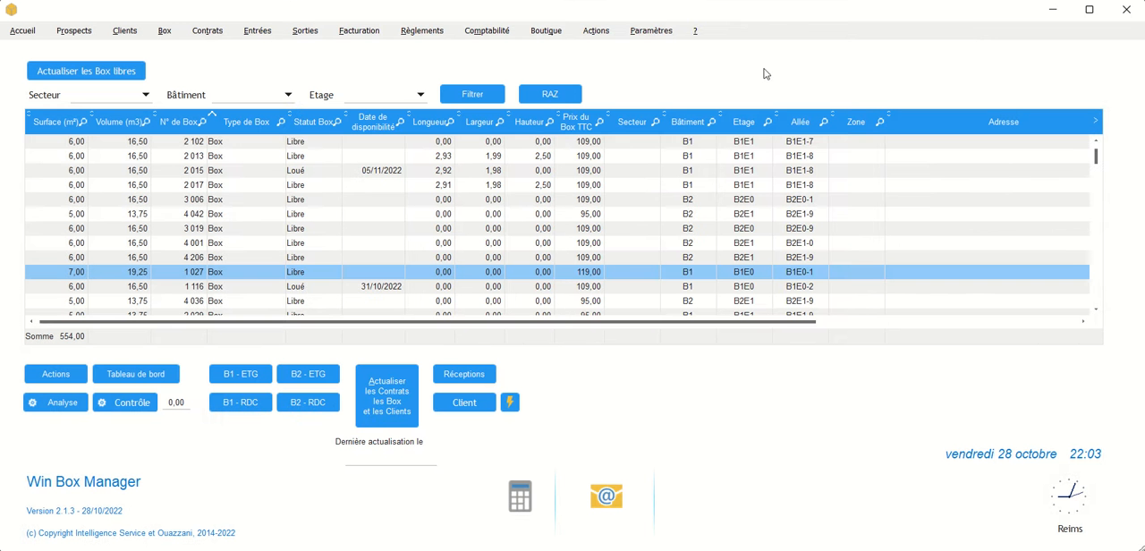
- View the Table des Factures window with its credit note creation option and close it
click(360, 35)
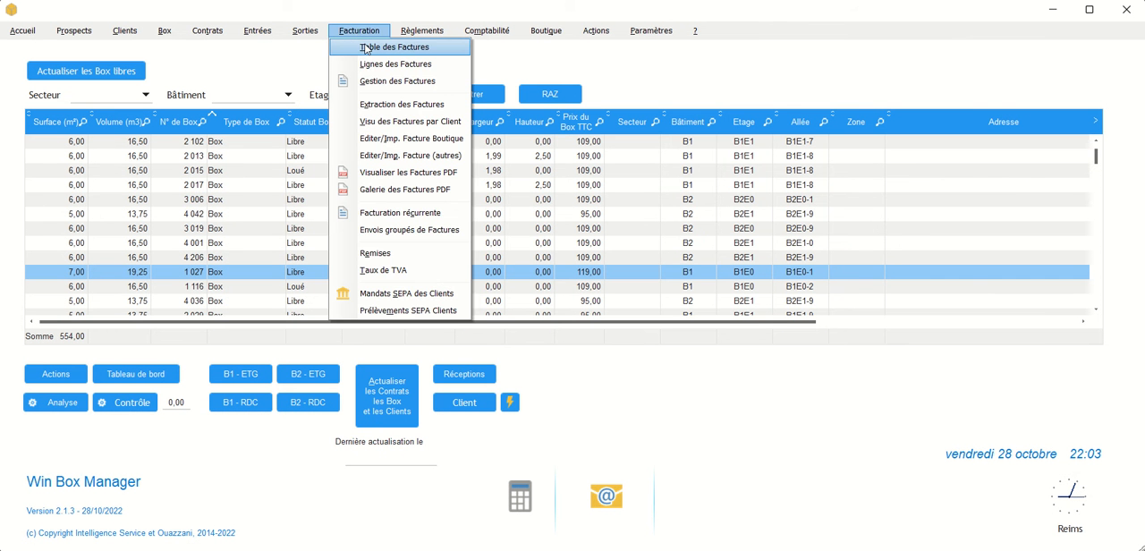
click(364, 46)
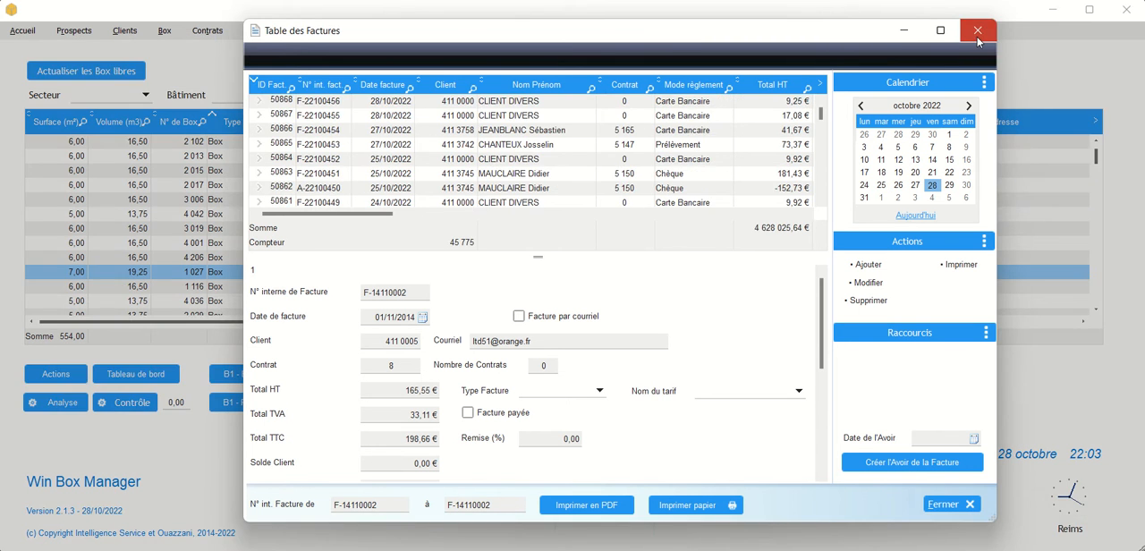
click(978, 36)
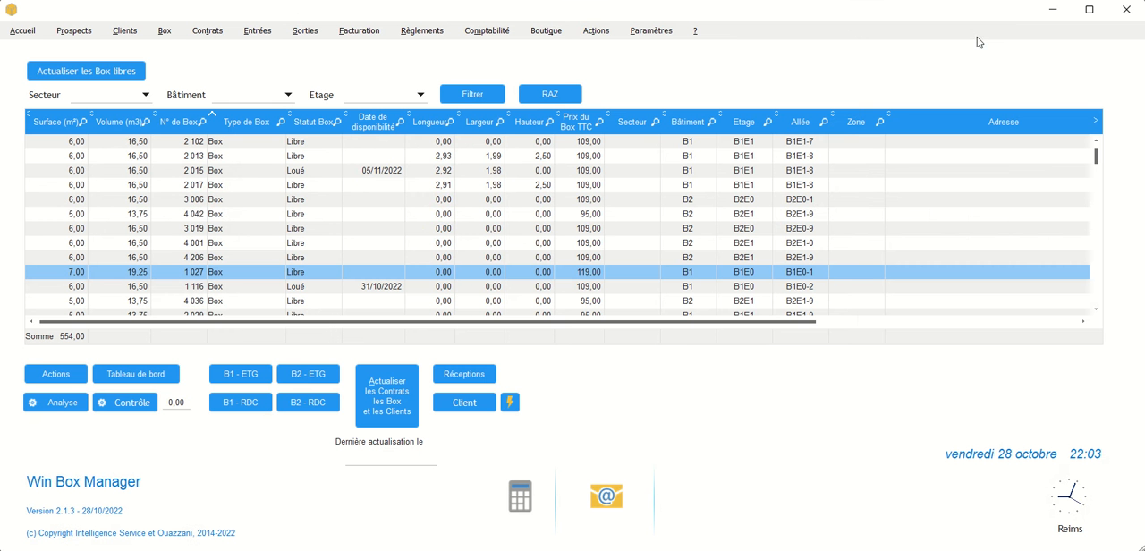
- Display the most recent invoice in Gestion des Factures and set its credit note date to 28/10/2022
click(357, 36)
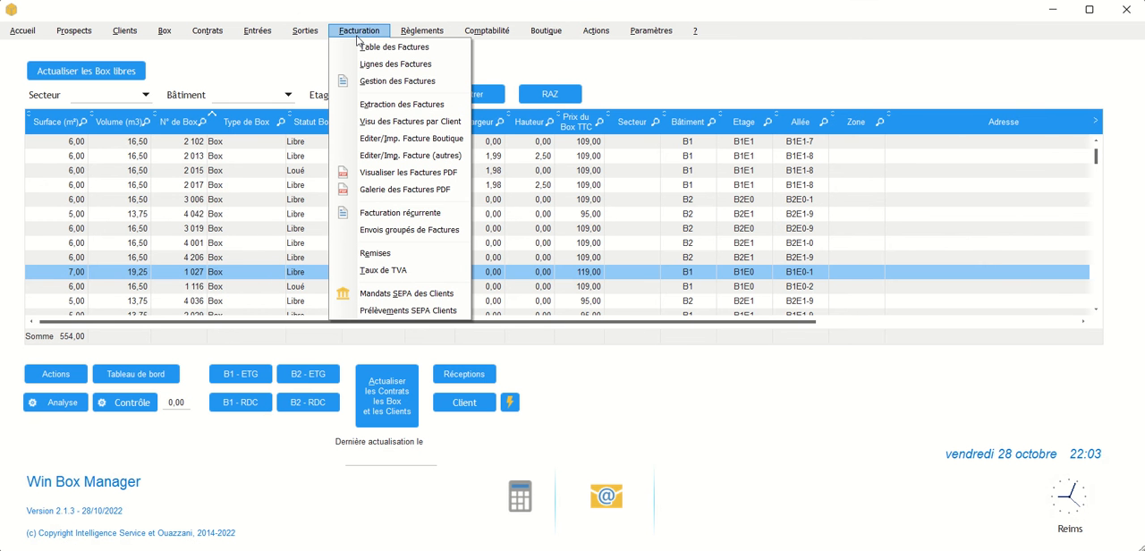
click(383, 81)
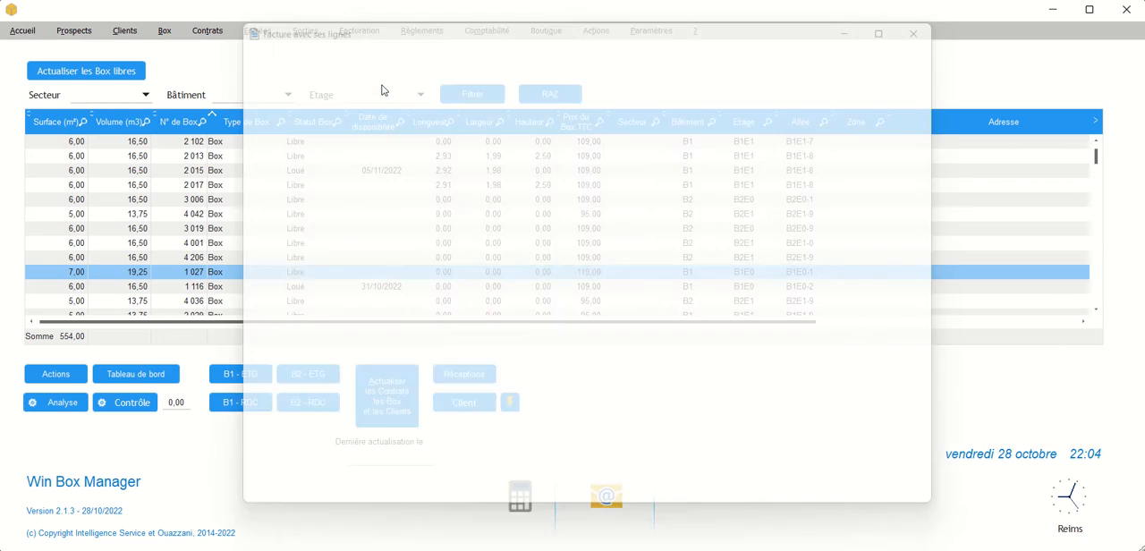
click(904, 57)
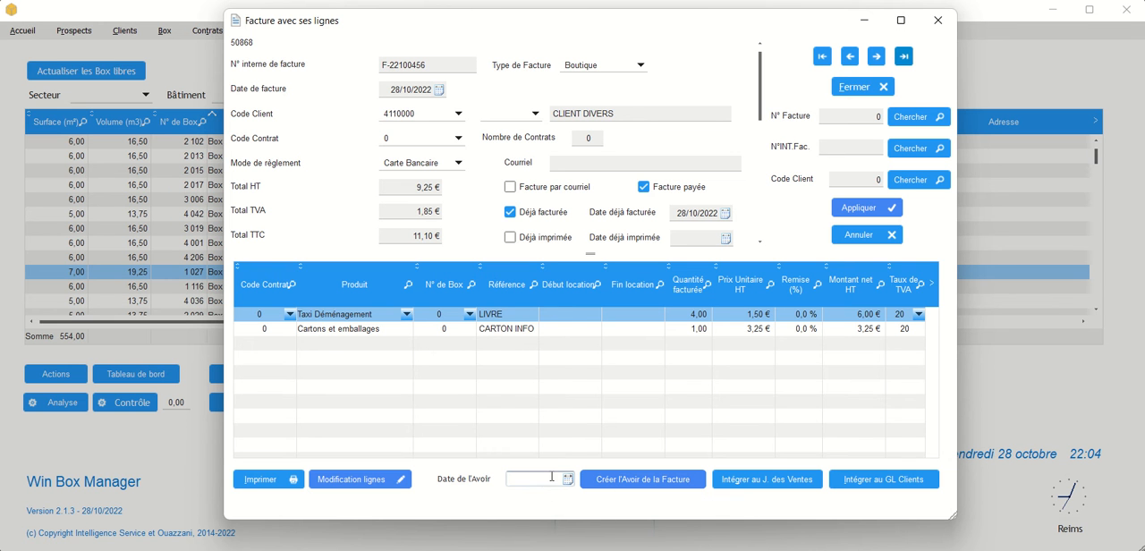
click(567, 479)
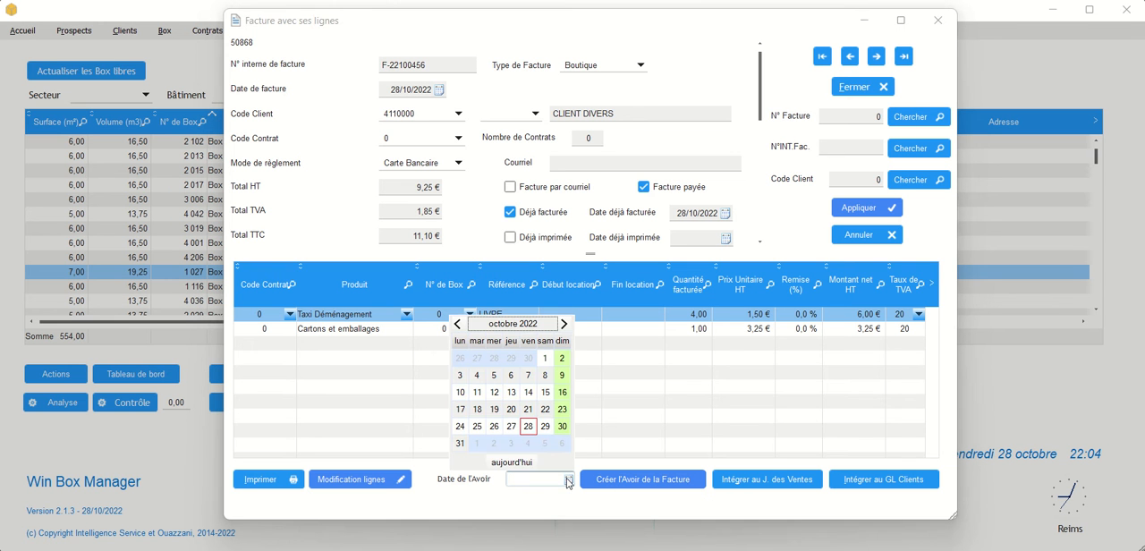
click(513, 462)
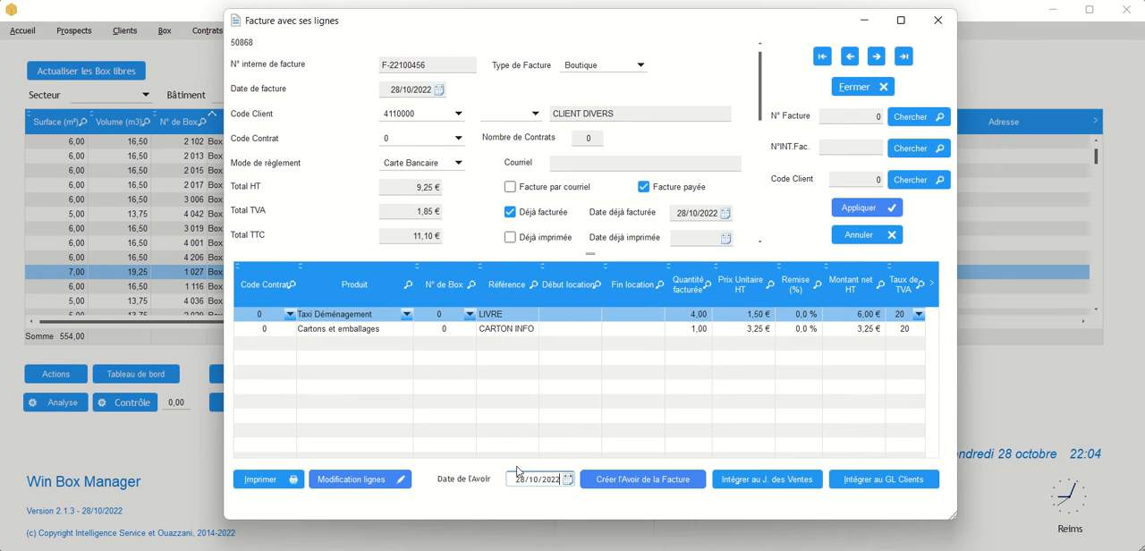
- Create the credit note for the displayed invoice, accept the confirmations and close its print preview
click(619, 484)
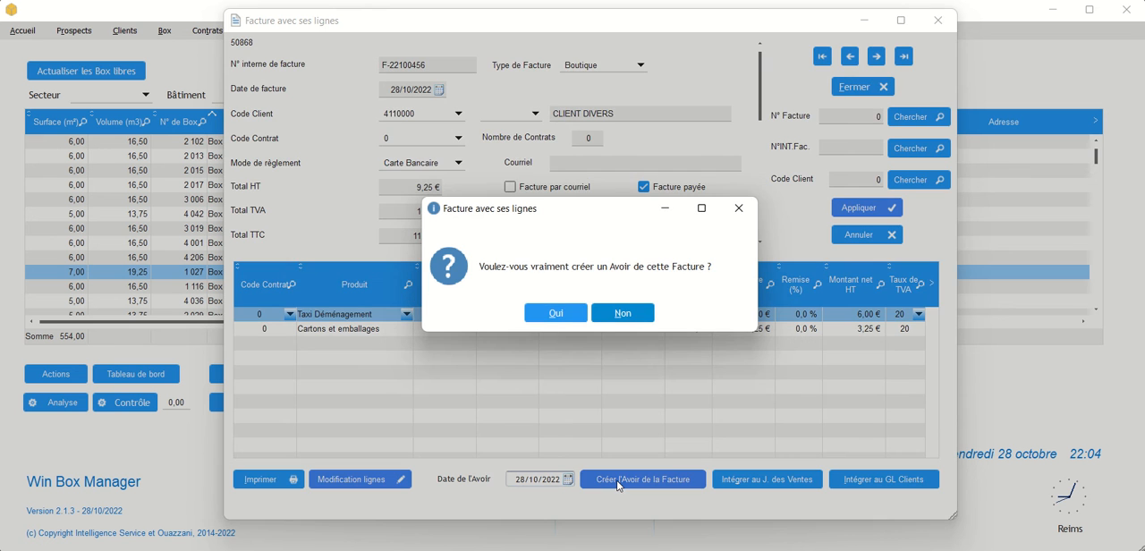
click(549, 318)
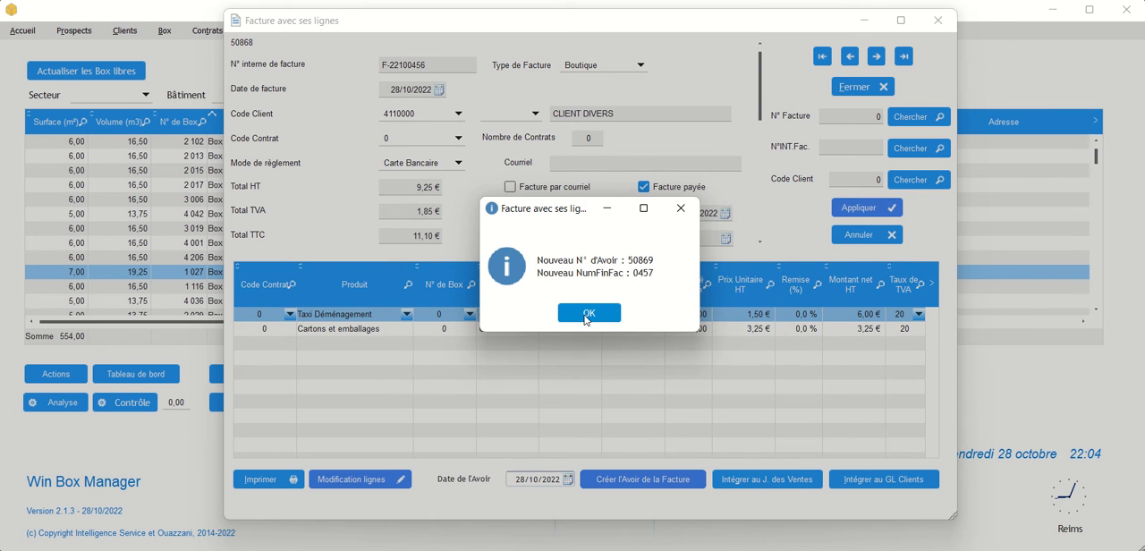
click(585, 313)
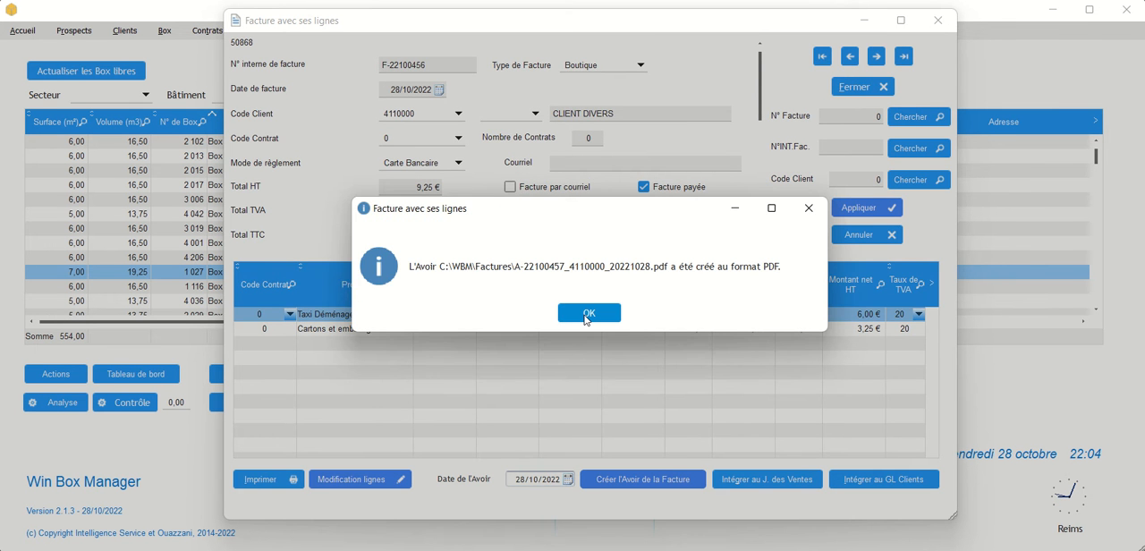
click(587, 313)
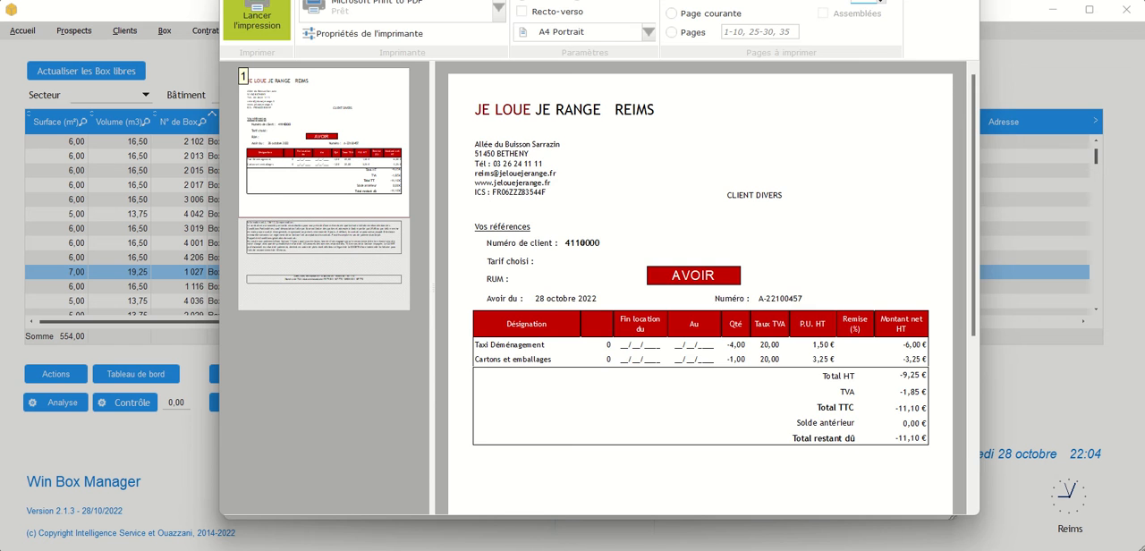
click(960, 1)
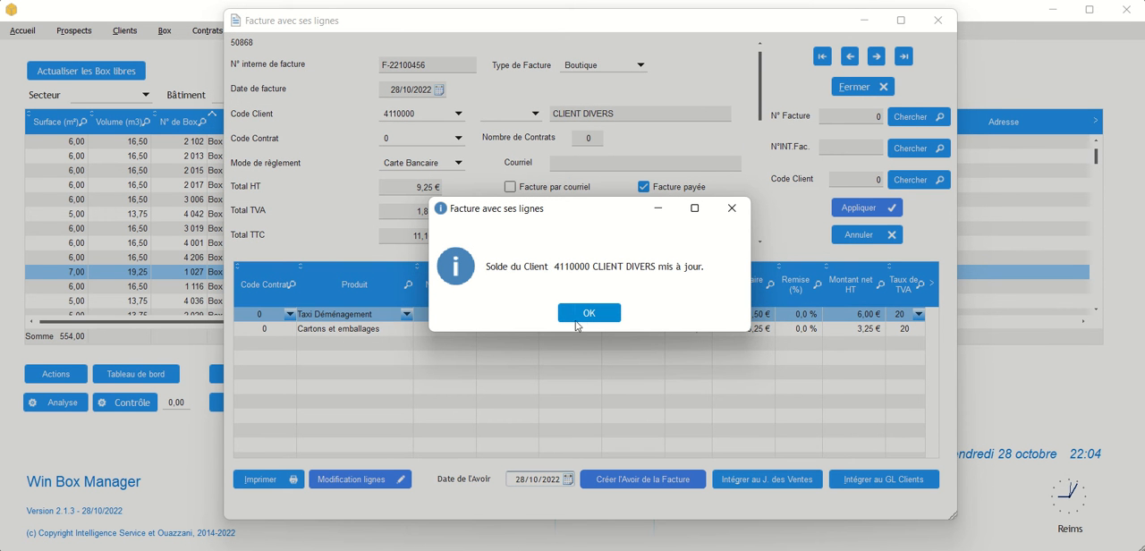
click(583, 313)
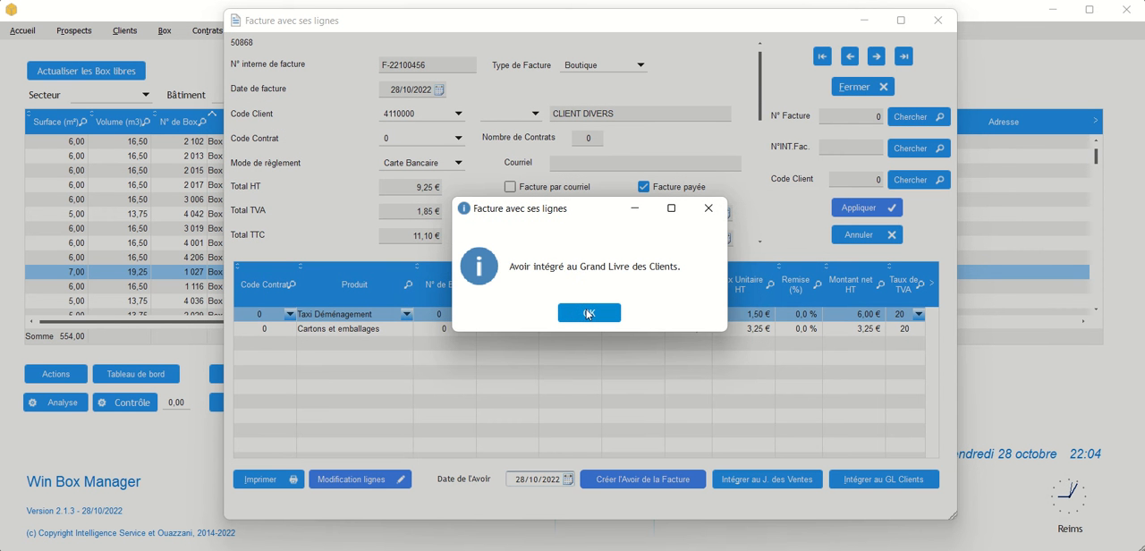
click(588, 313)
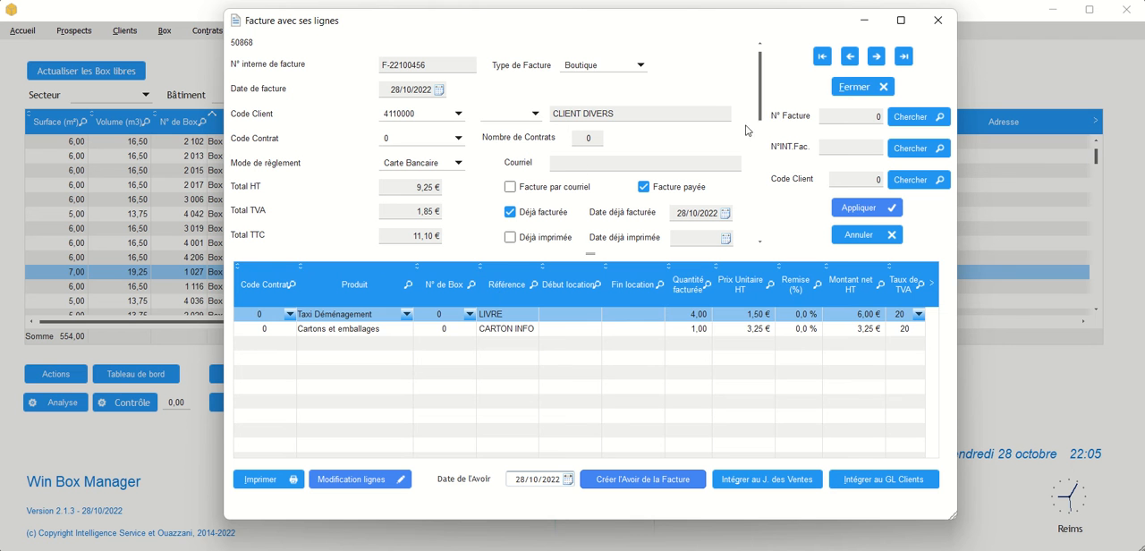
- Integrate the credit note into the Journal des Ventes and the Grand Livre Clients
click(762, 482)
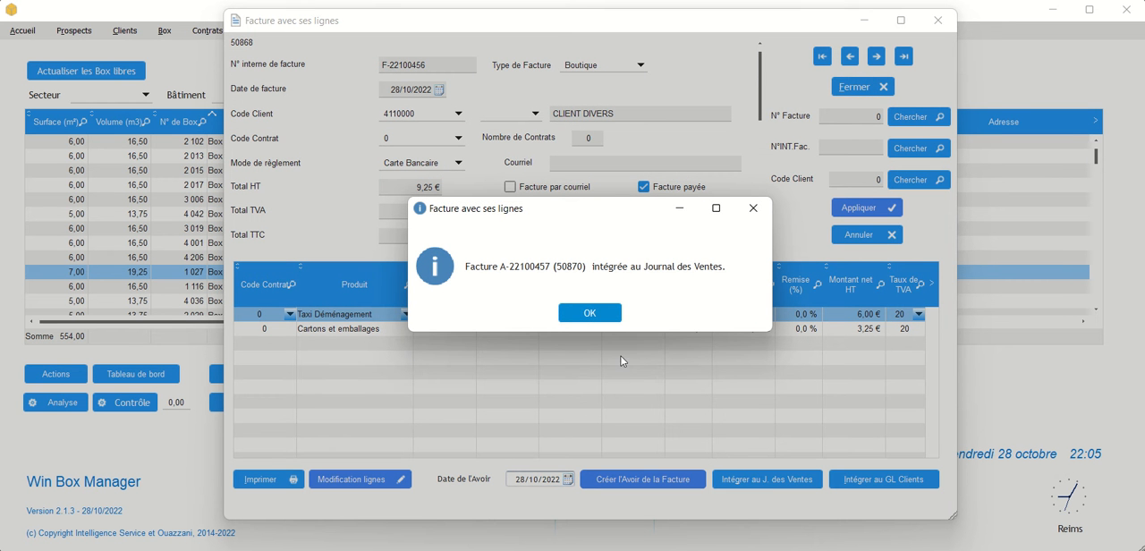
click(591, 311)
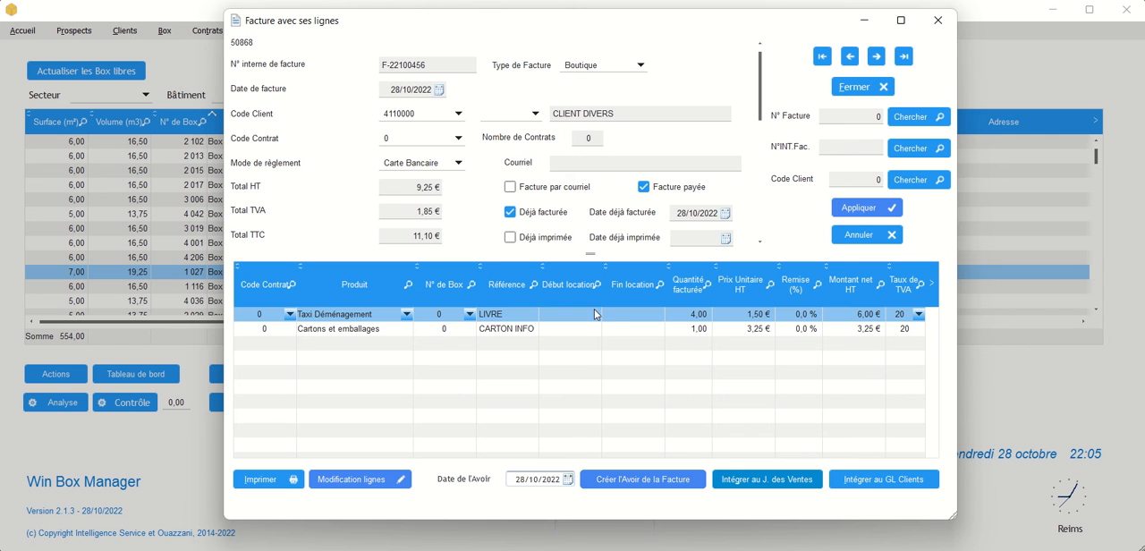
click(874, 483)
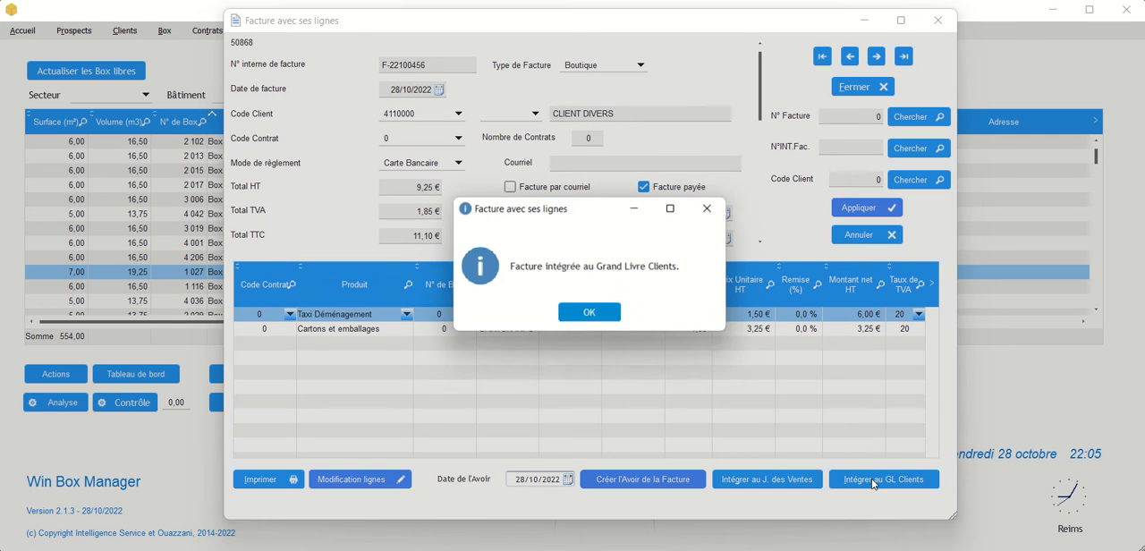
click(588, 316)
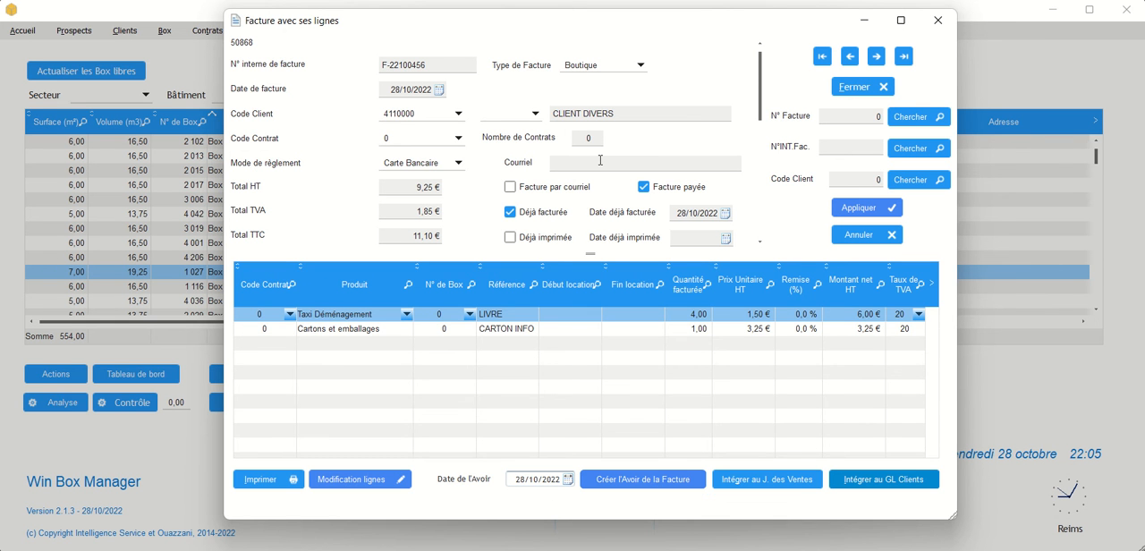
- Browse back through the invoice records to the Box sortie credit note dated 25/10/2022
click(848, 57)
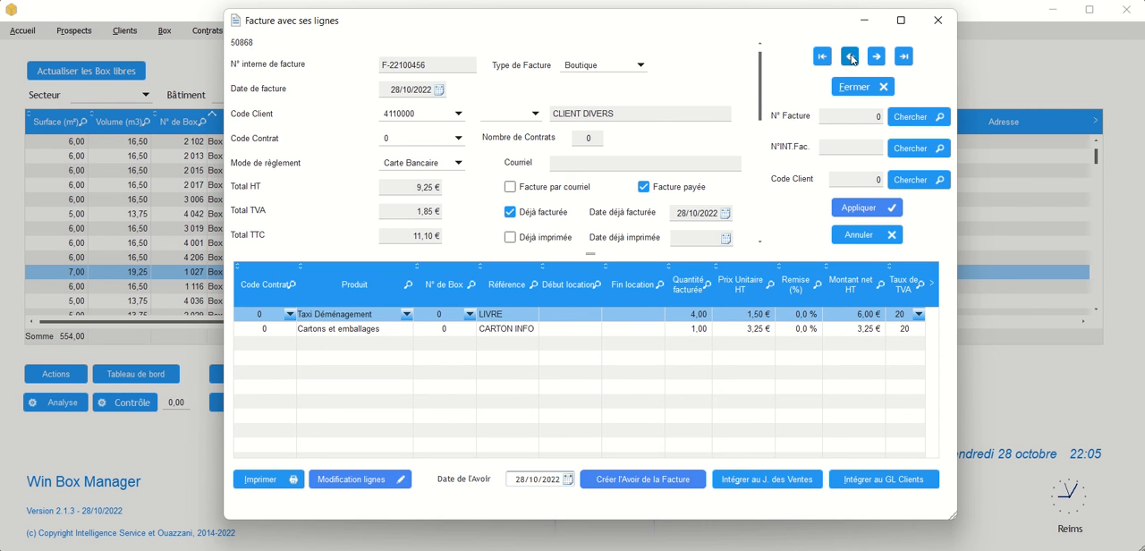
click(851, 57)
click(850, 56)
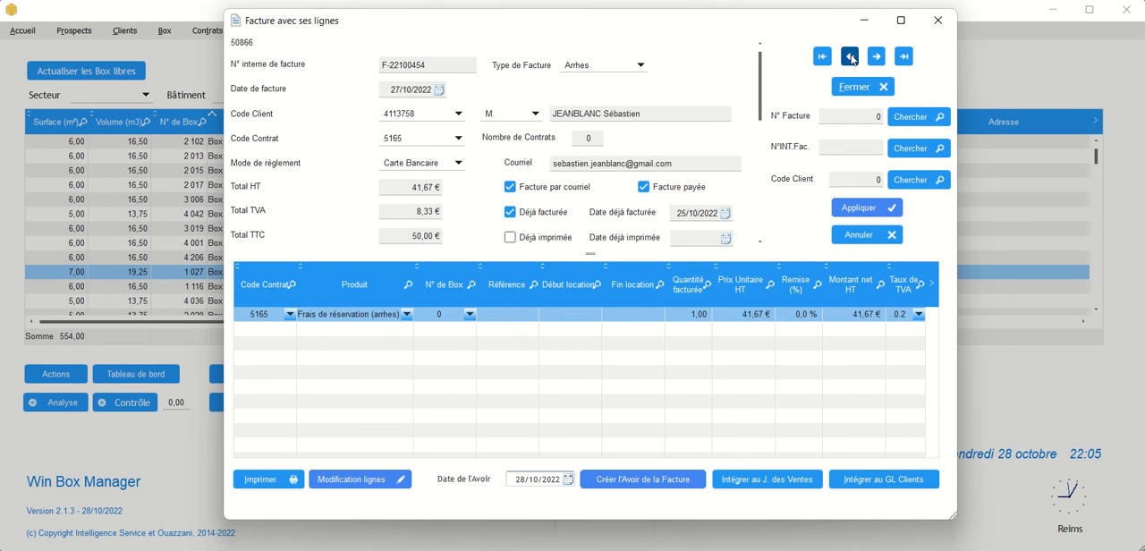
click(850, 56)
click(850, 56)
click(850, 56)
click(850, 57)
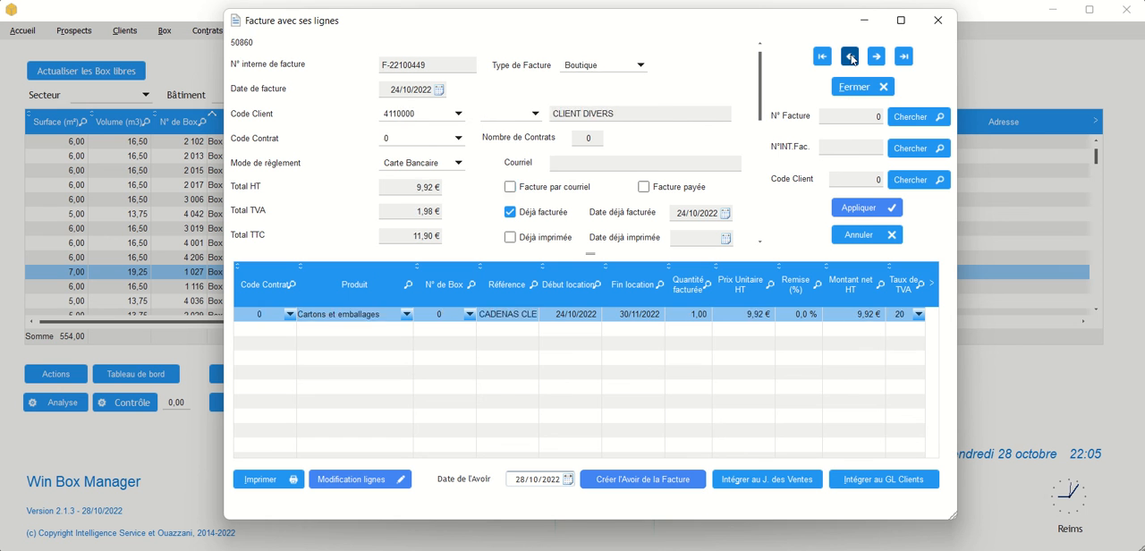
click(850, 56)
click(877, 57)
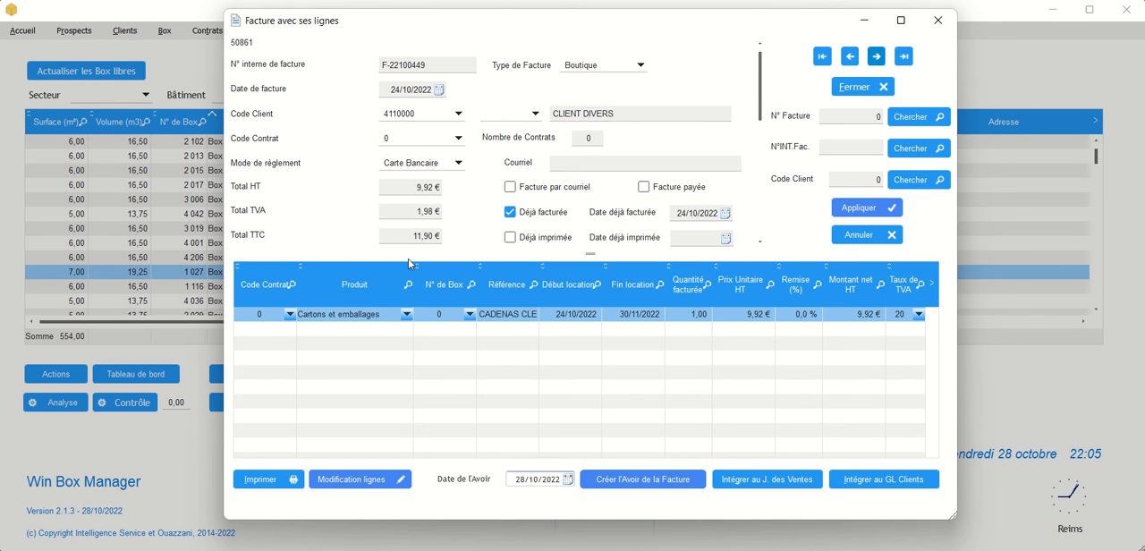
click(850, 57)
click(878, 59)
click(879, 57)
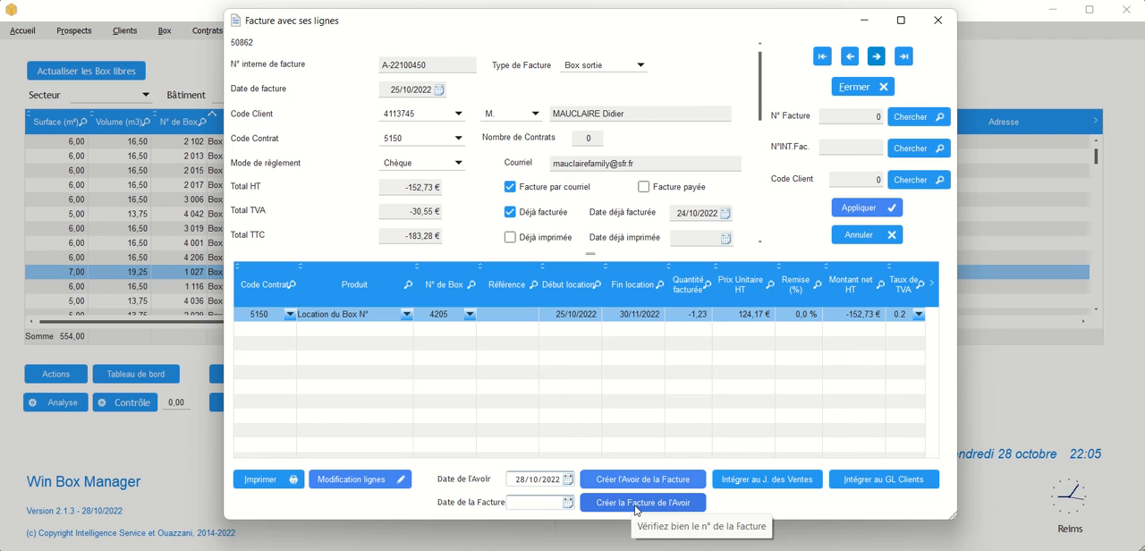
- Set the invoice date to 28/10/2022, create the invoice from the displayed credit note, accept the confirmations and close its print preview
click(567, 503)
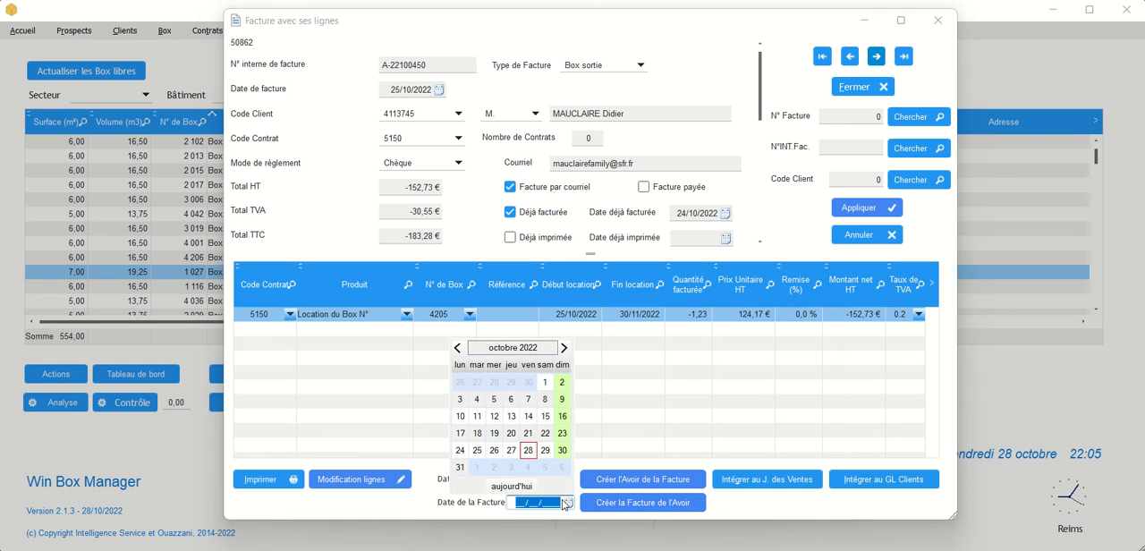
click(527, 451)
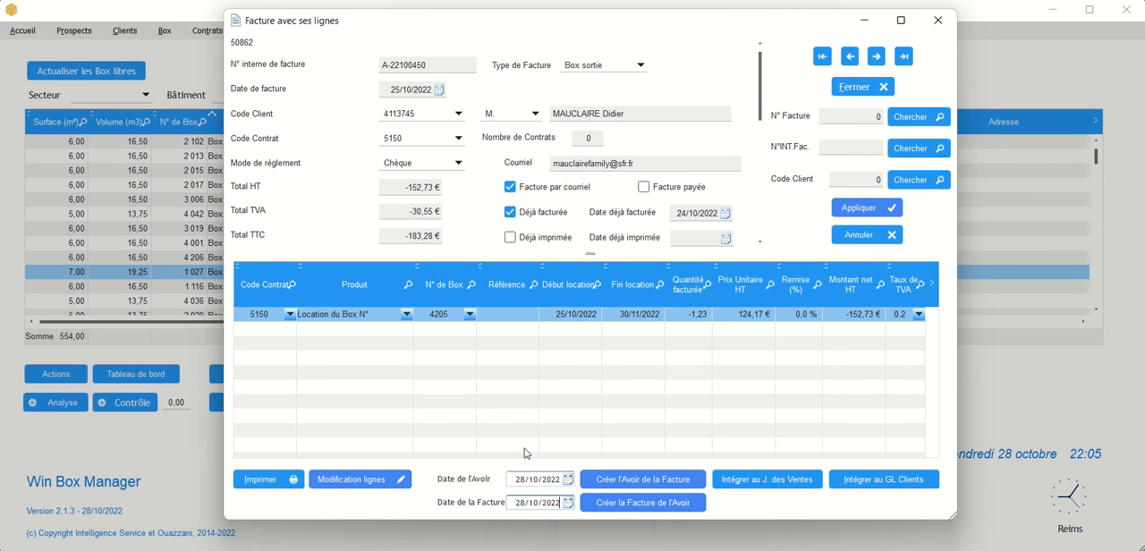
click(635, 512)
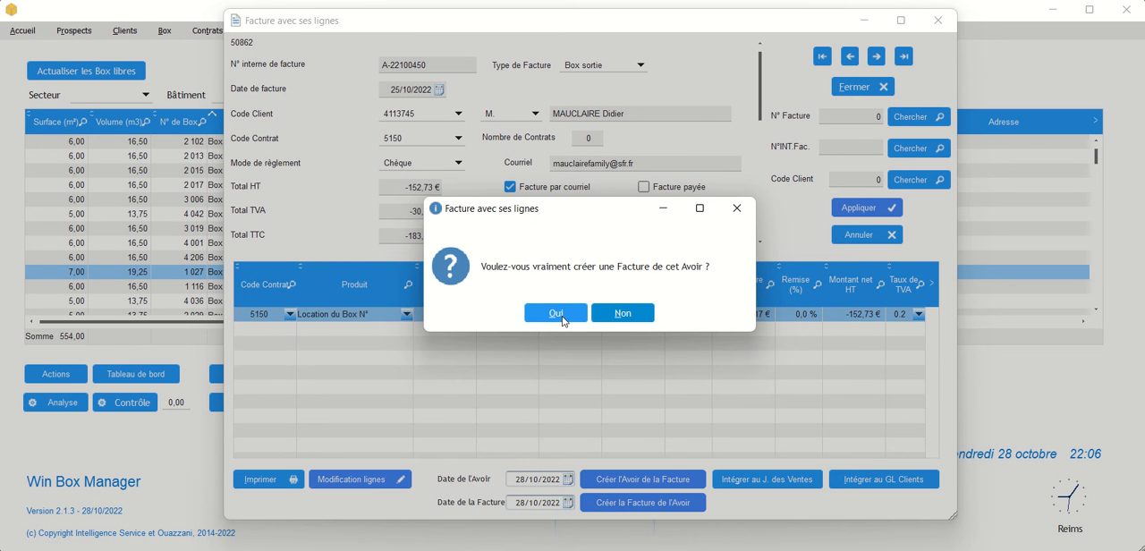
click(564, 314)
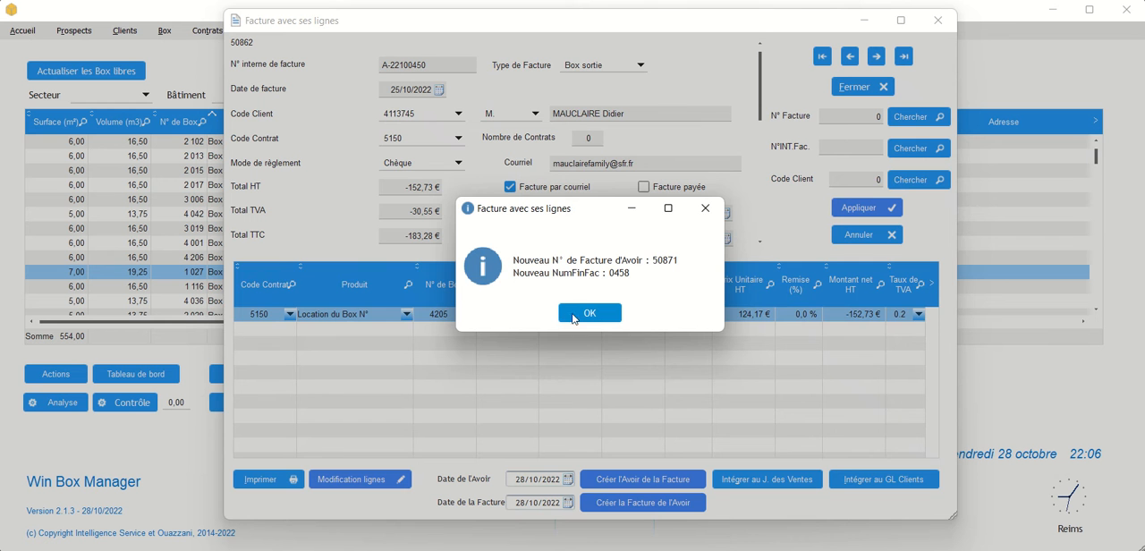
click(590, 313)
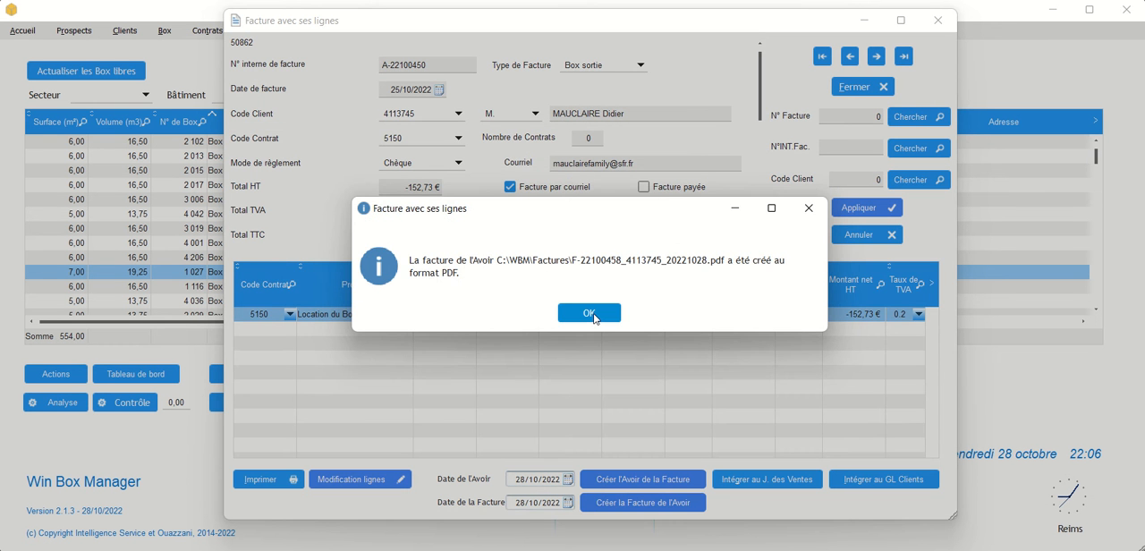
click(593, 314)
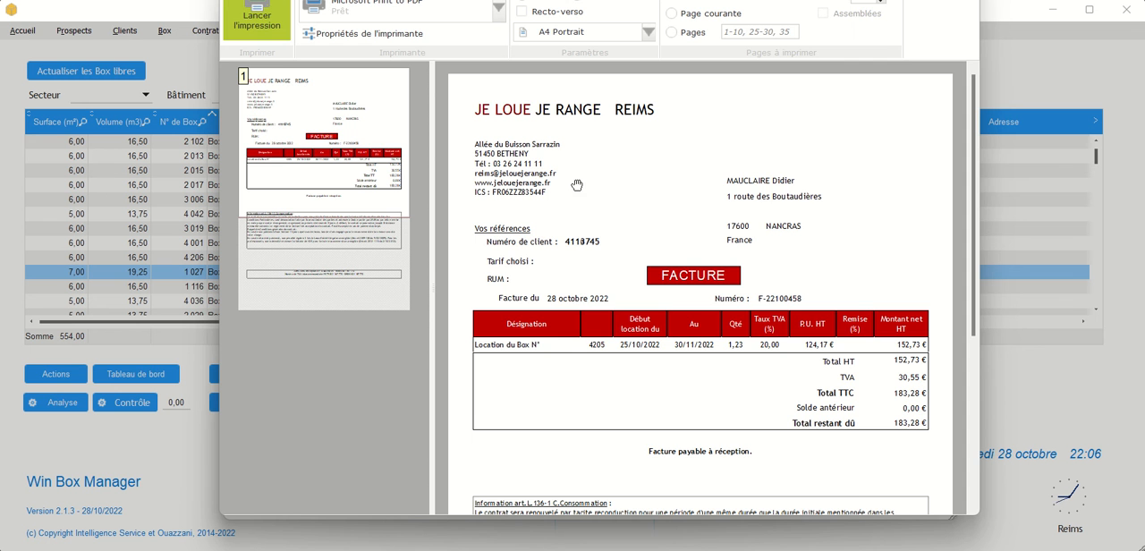
click(960, 1)
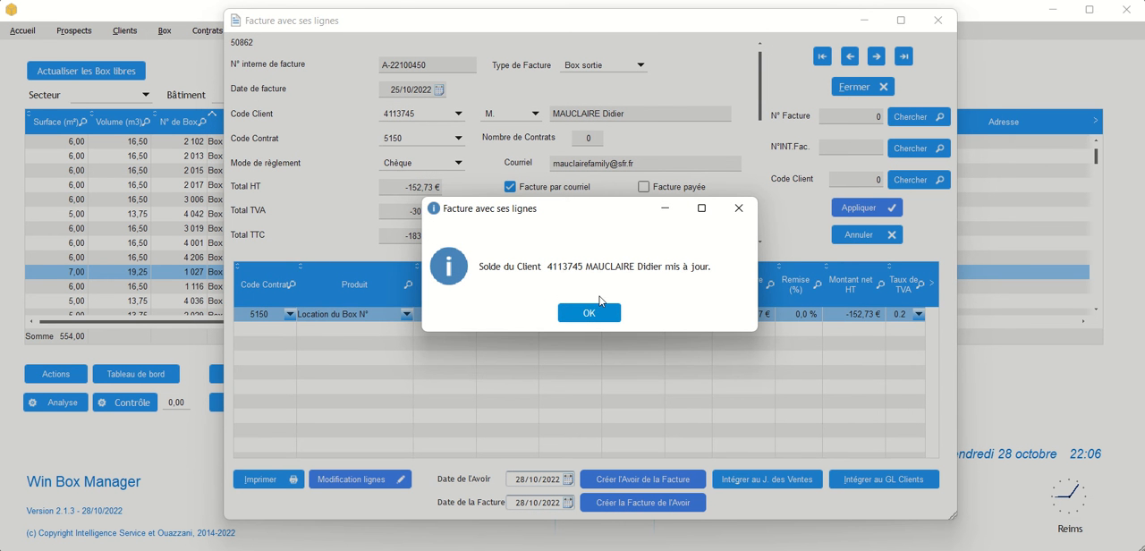
click(589, 317)
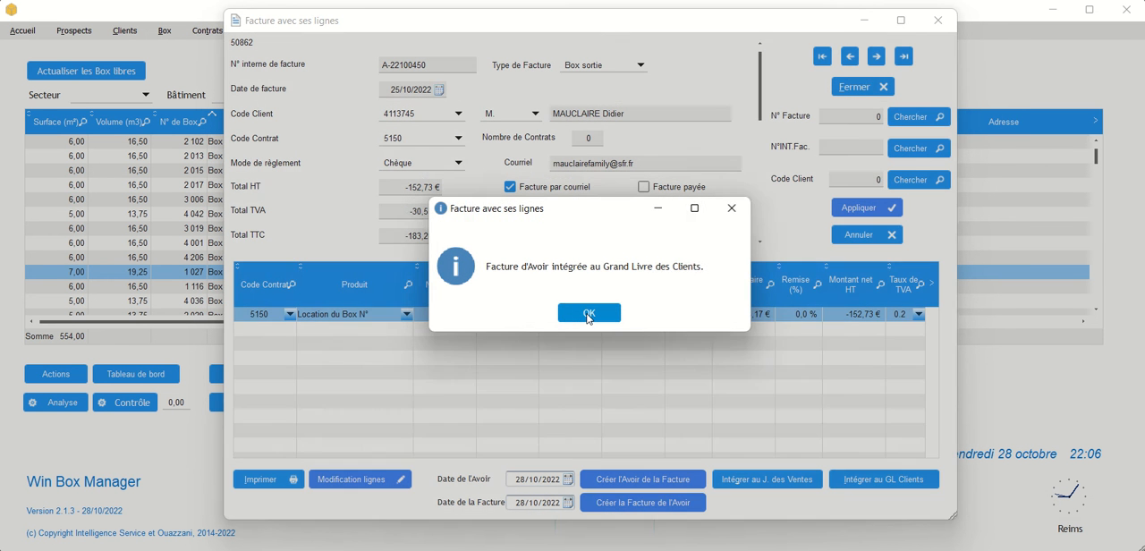
click(589, 315)
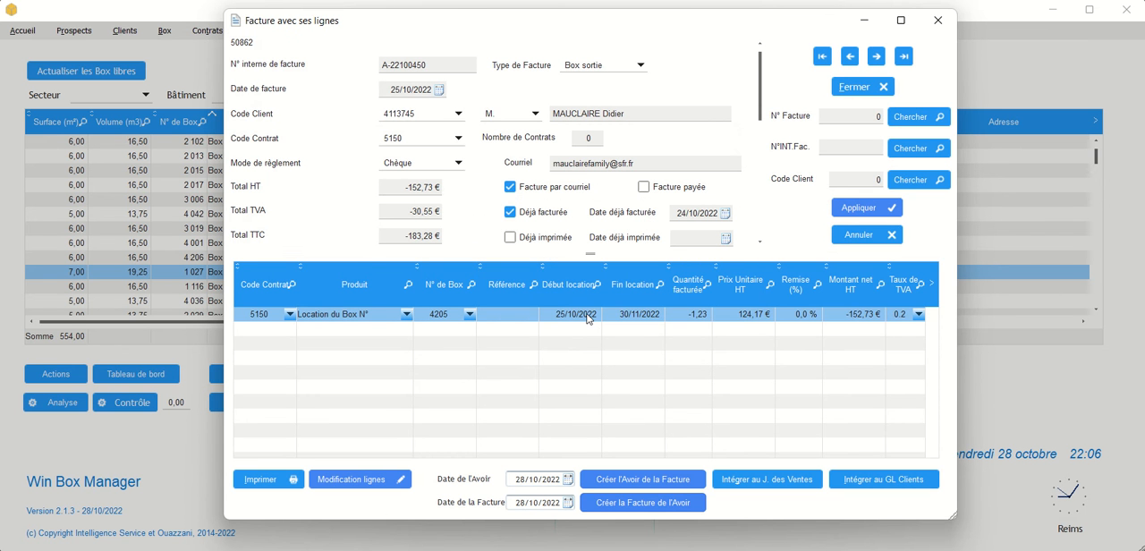
- Go to the latest invoice record and browse back to the Boutique invoice dated 28/10/2022
click(904, 57)
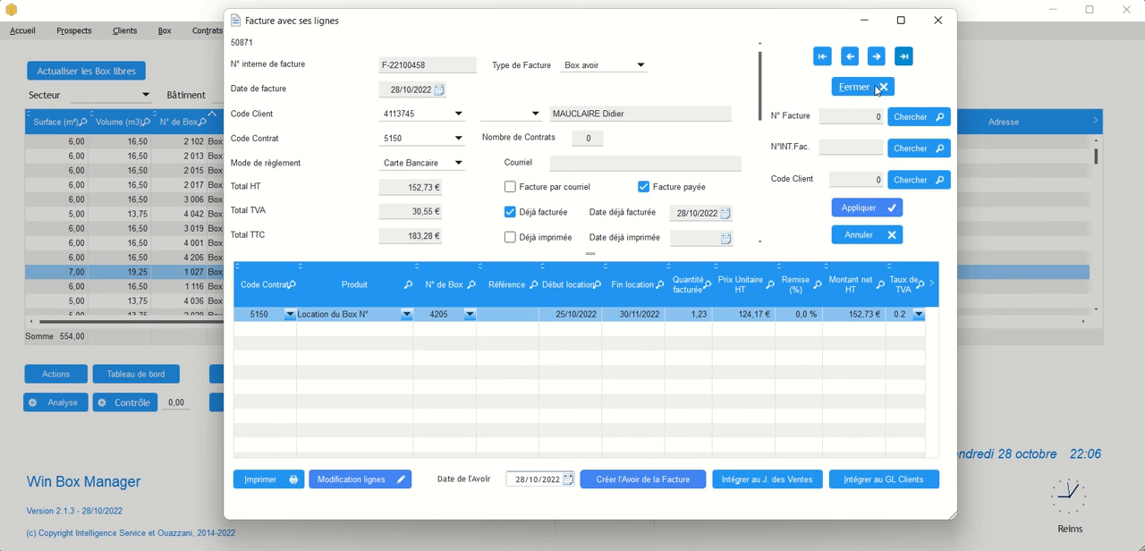
click(853, 58)
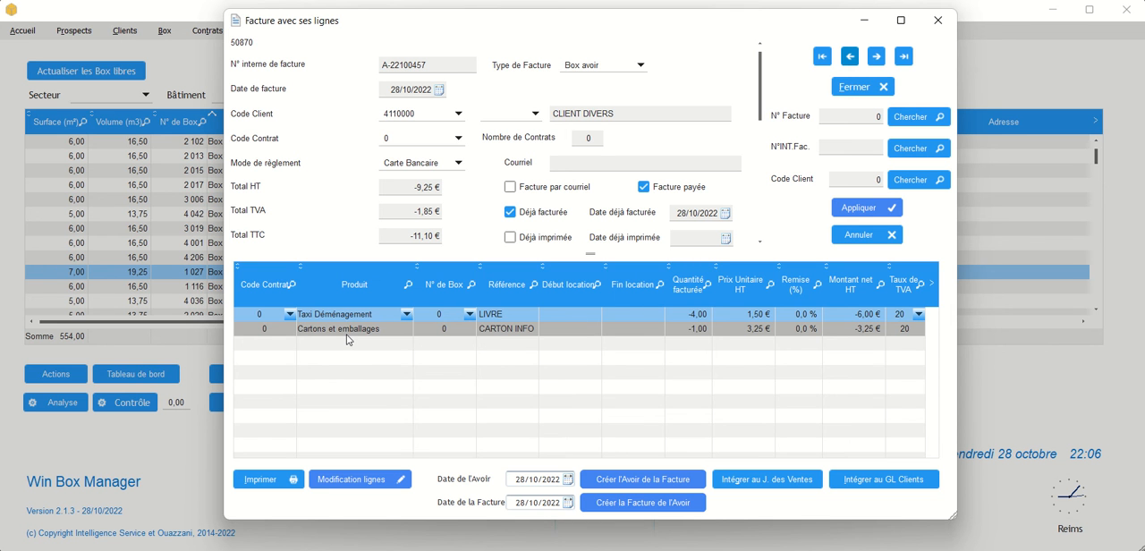
click(850, 58)
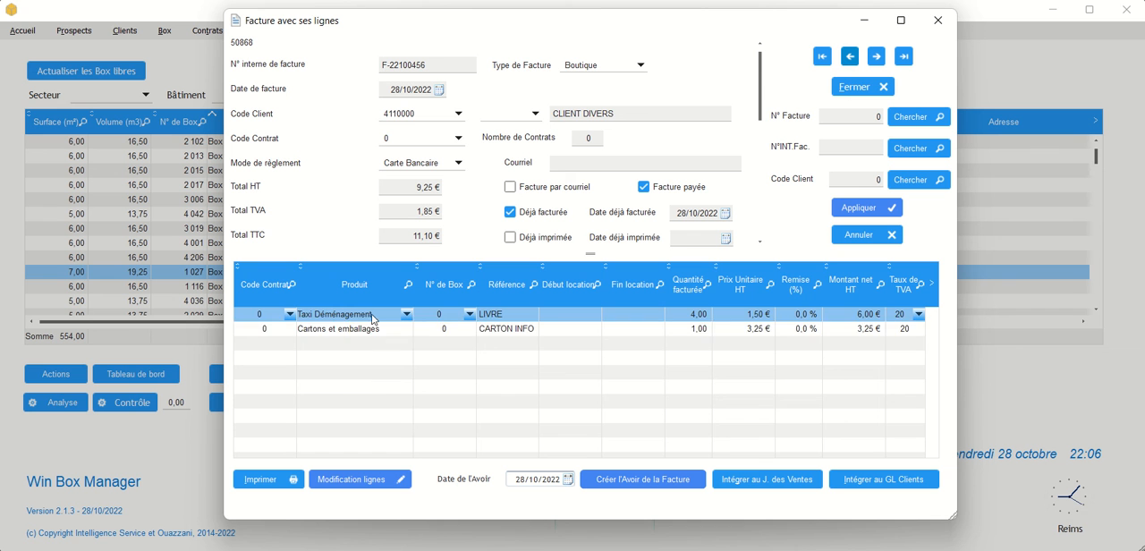
- Set the product of the LIVRE line to Cartons et emballages, end the line editing and close the invoice window
click(367, 483)
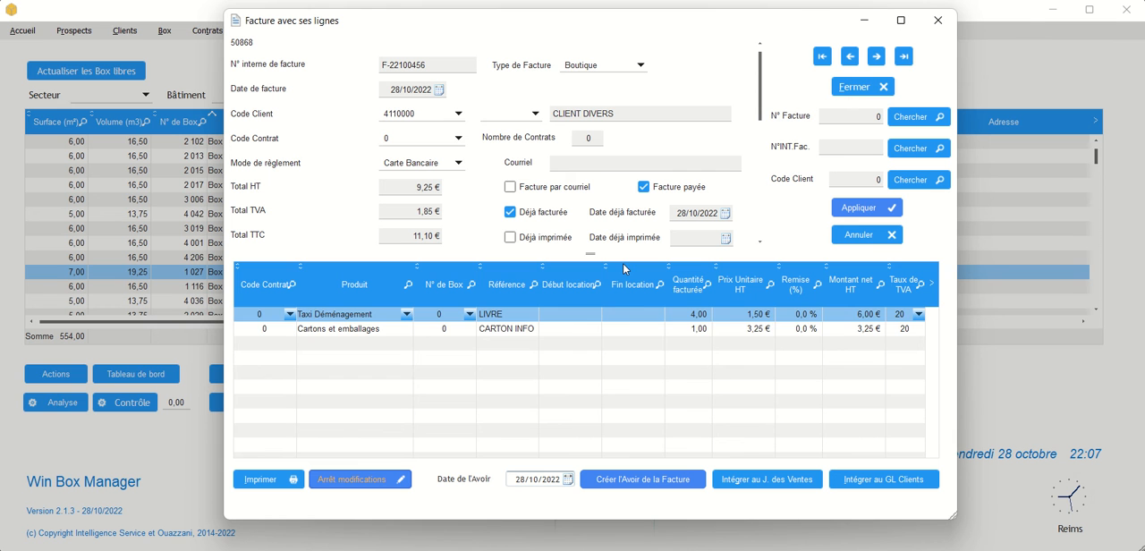
click(407, 315)
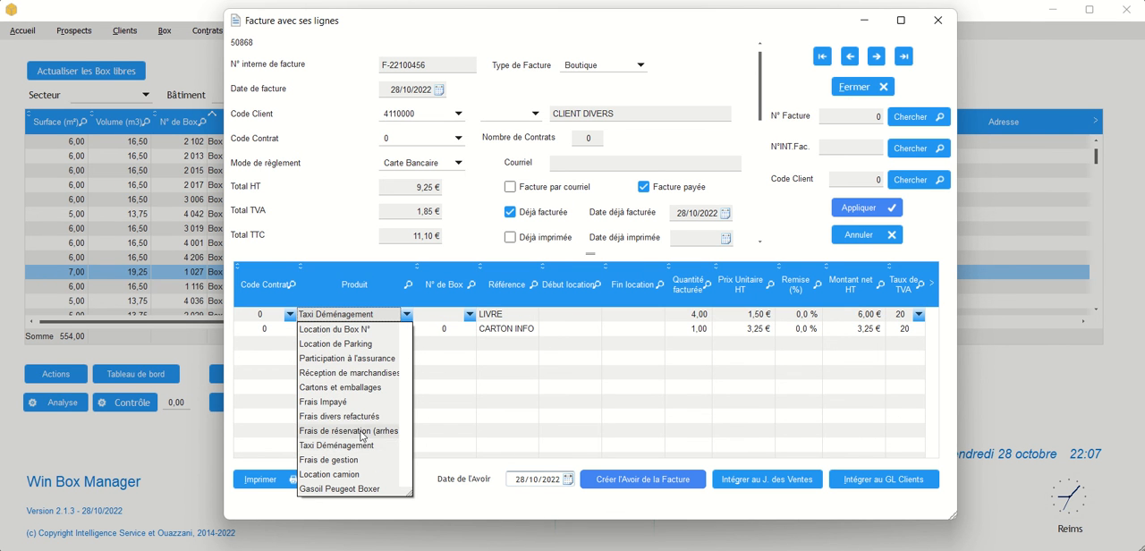
click(362, 390)
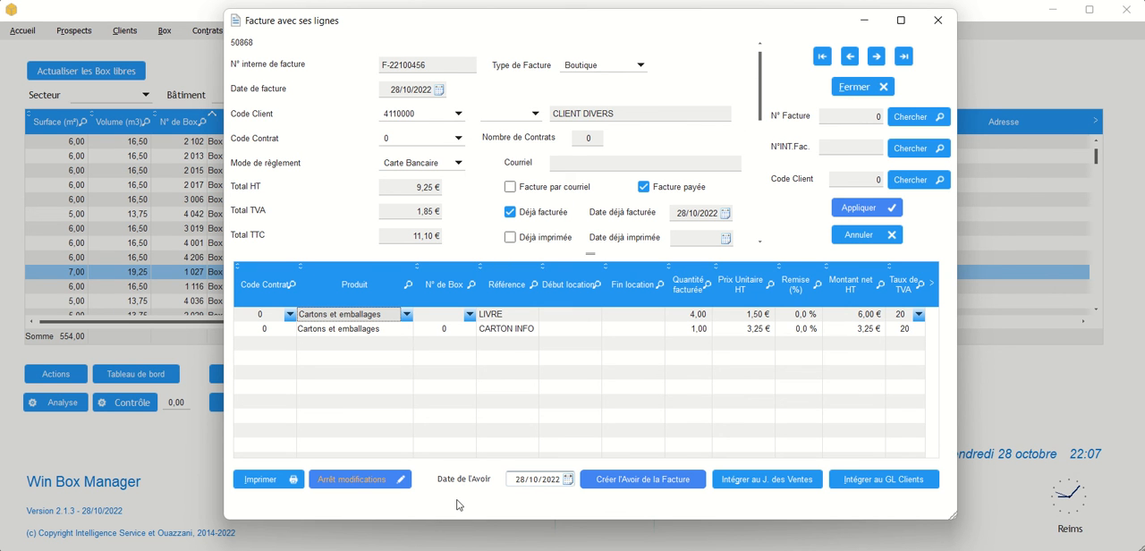
click(363, 488)
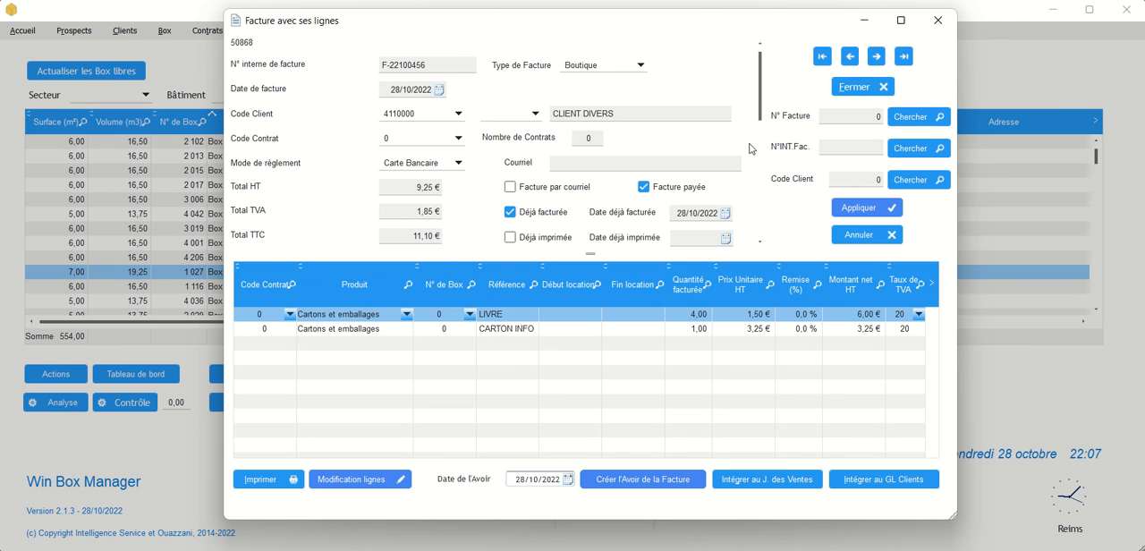
click(855, 87)
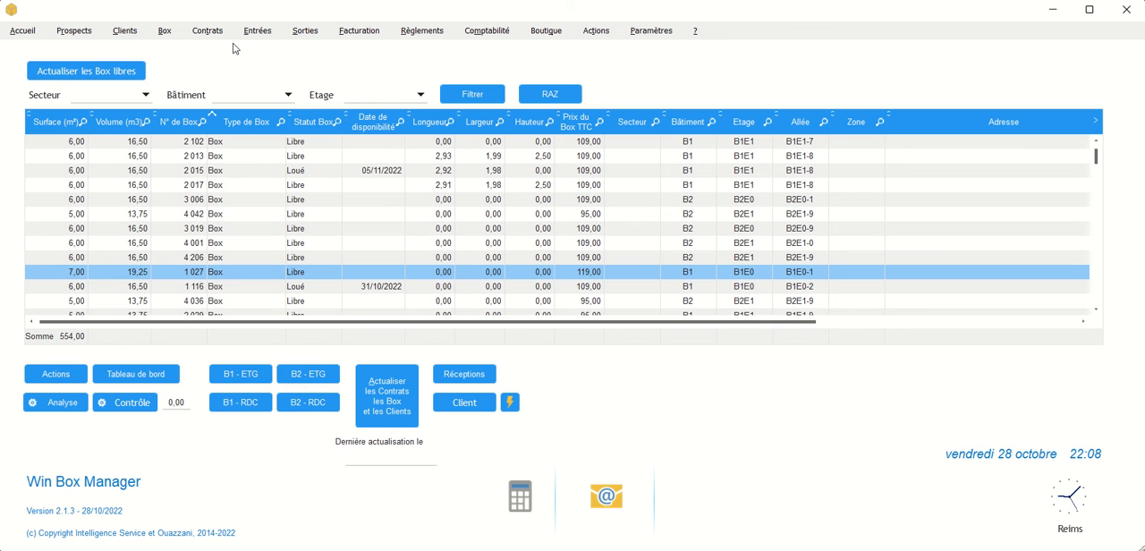
- Open the view of invoices by client, sort it by internal invoice number in descending order and select the newest invoice
click(123, 32)
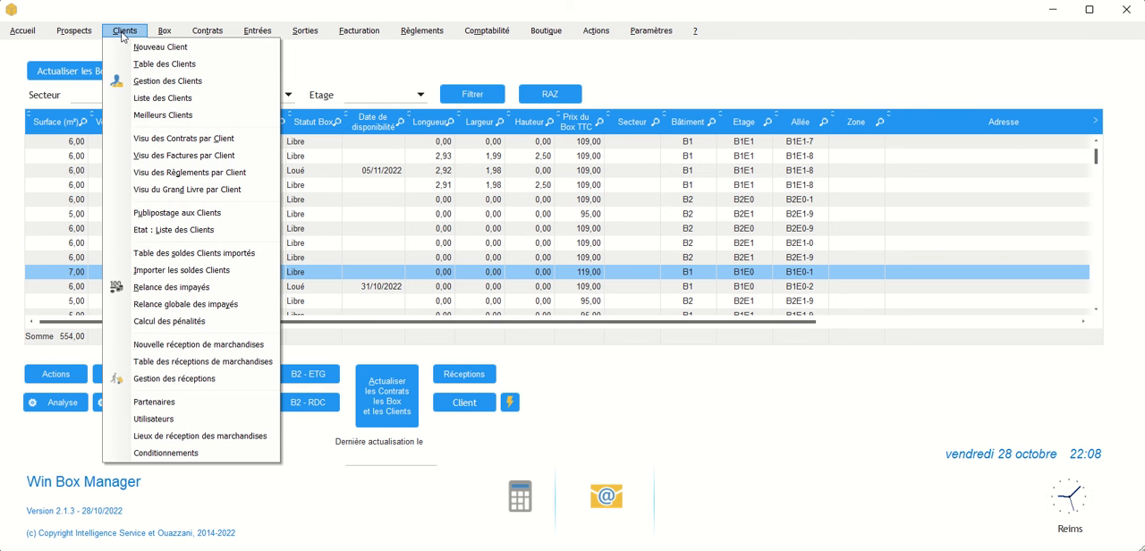
click(189, 156)
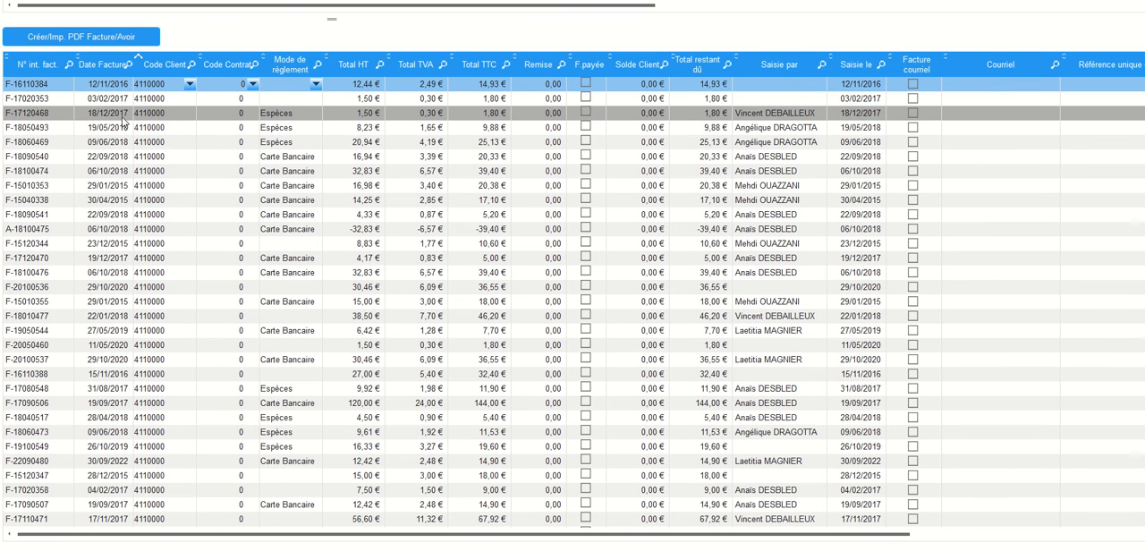
click(44, 65)
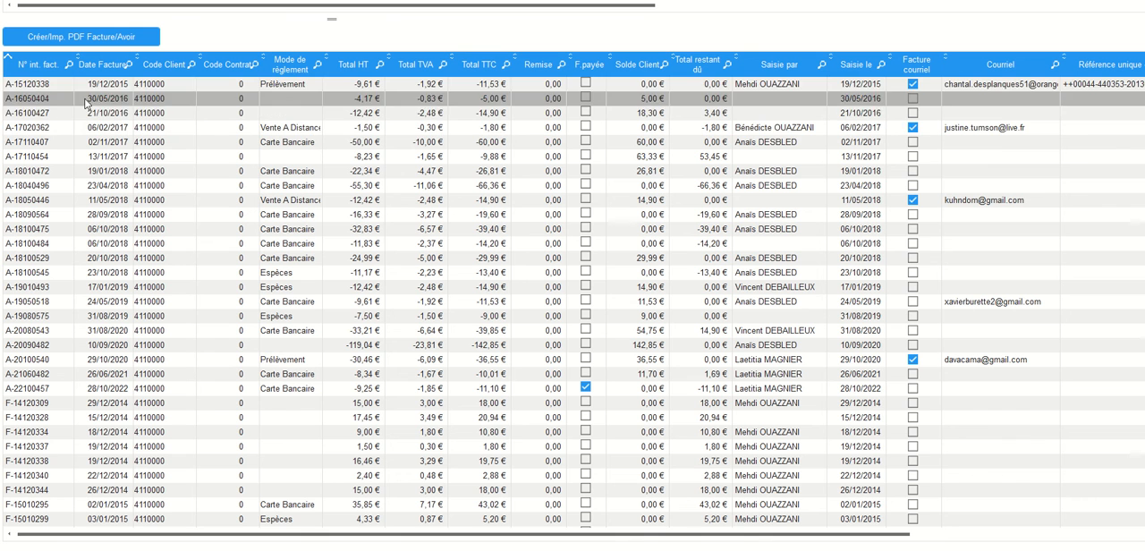
click(28, 65)
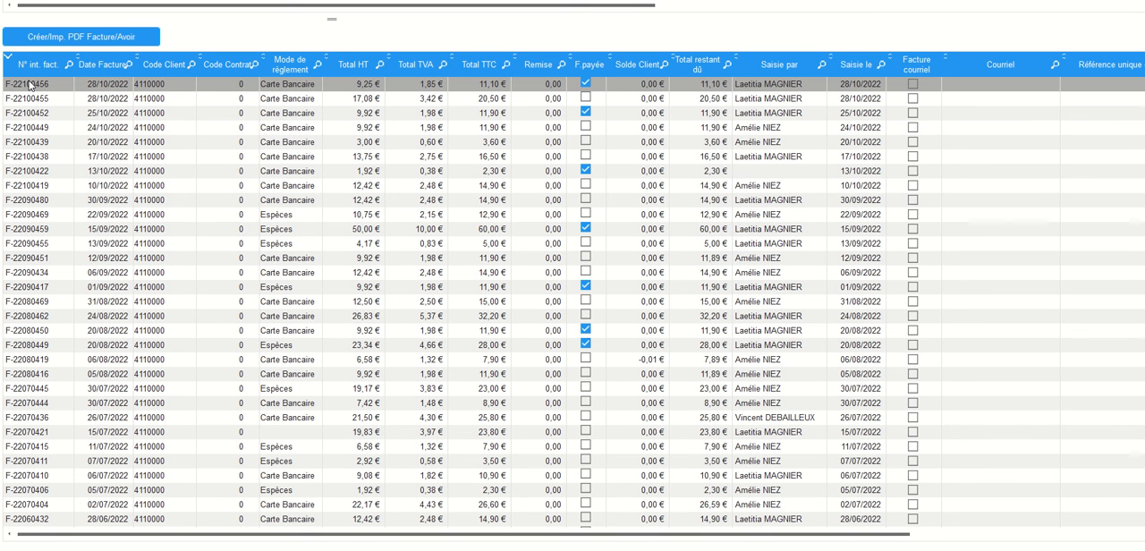
click(30, 85)
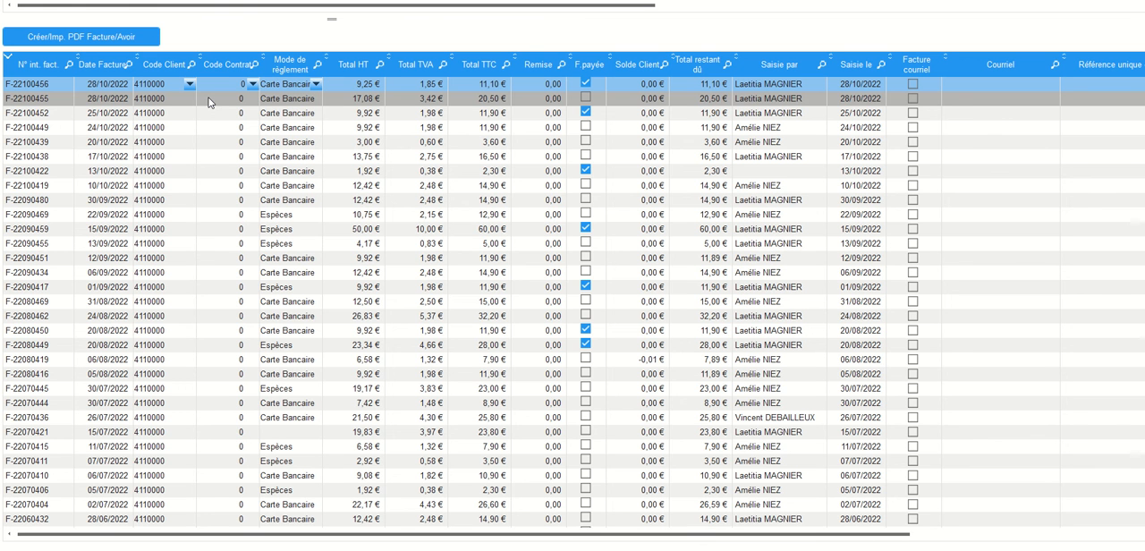
- Generate the selected invoice's preview, export it as PDF over its existing file in the Factures folder without opening it, and close the preview
click(87, 41)
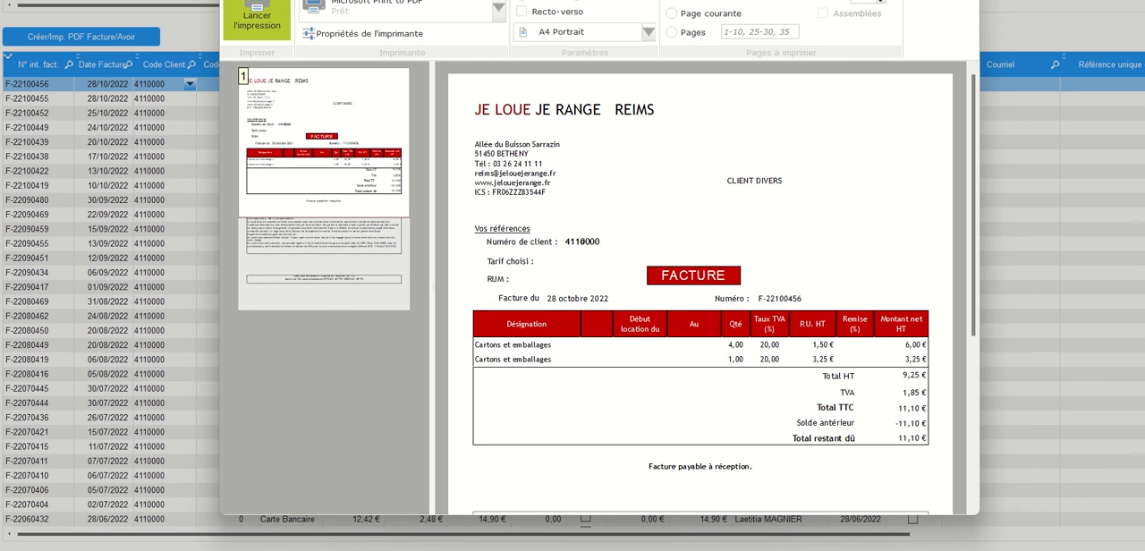
drag(356, 0, 327, 17)
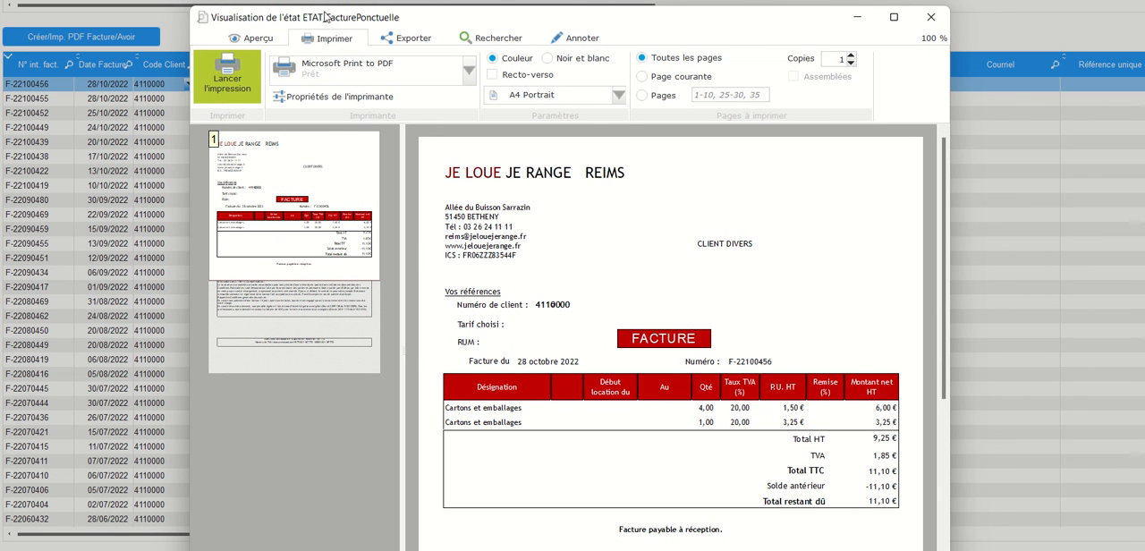
click(399, 42)
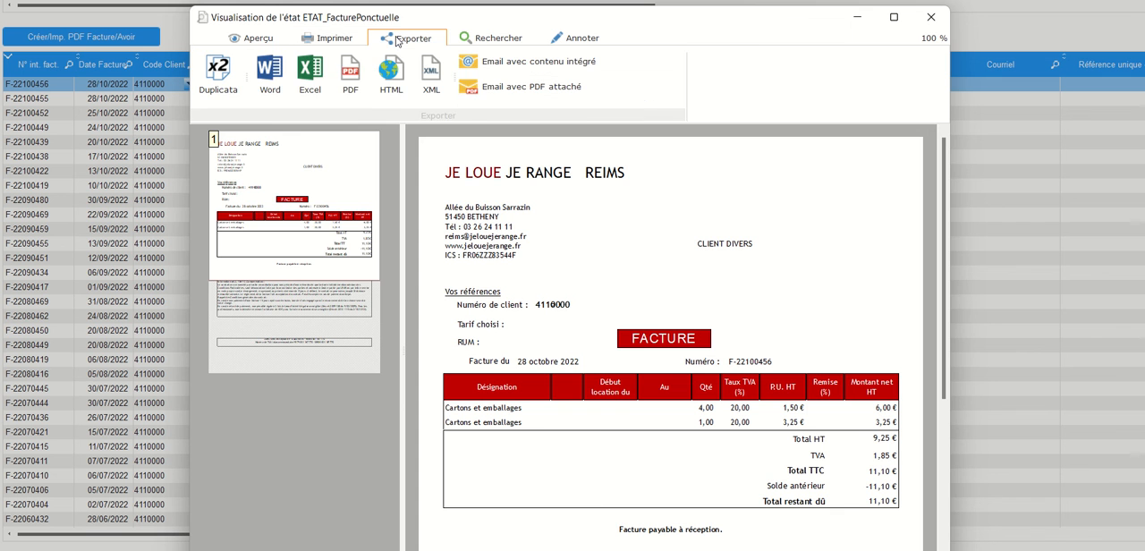
click(349, 73)
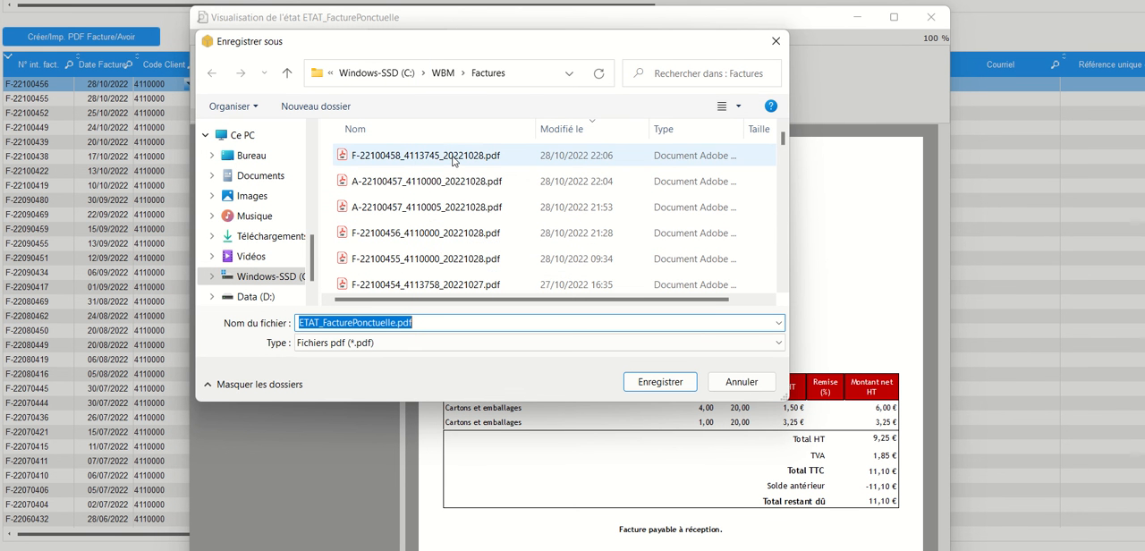
click(428, 234)
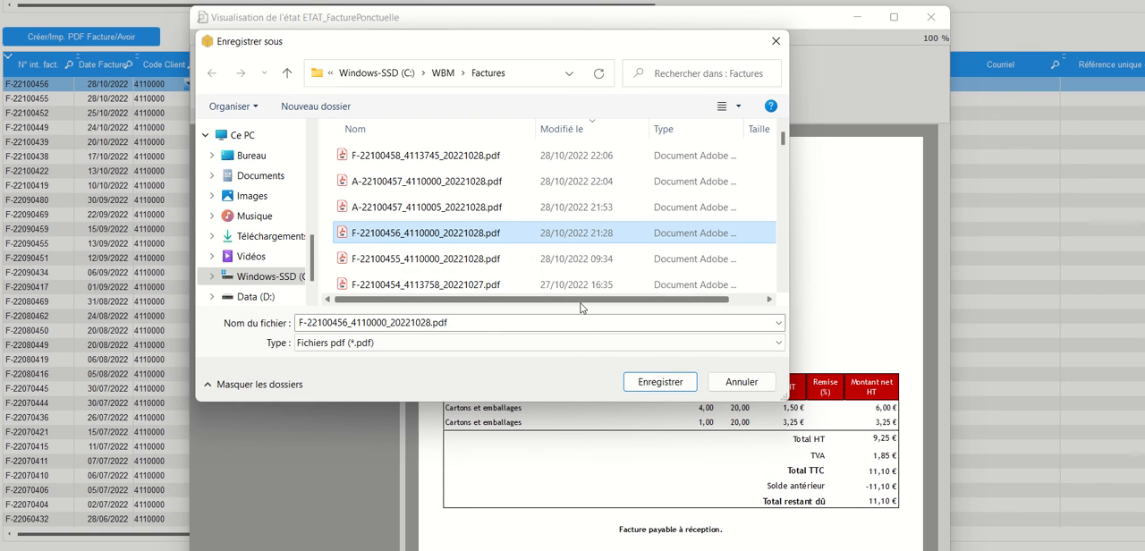
click(660, 382)
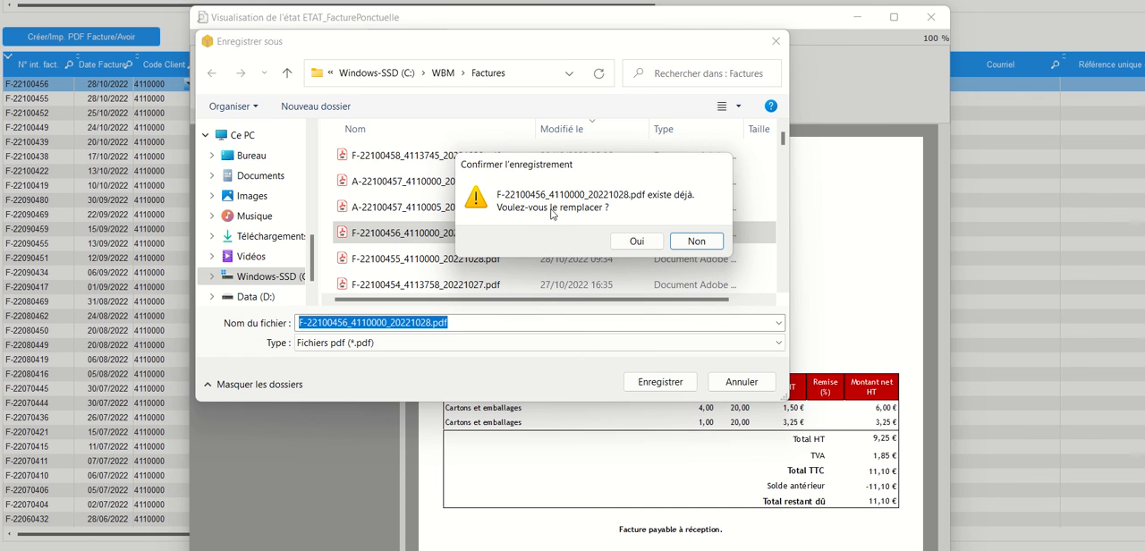
click(632, 241)
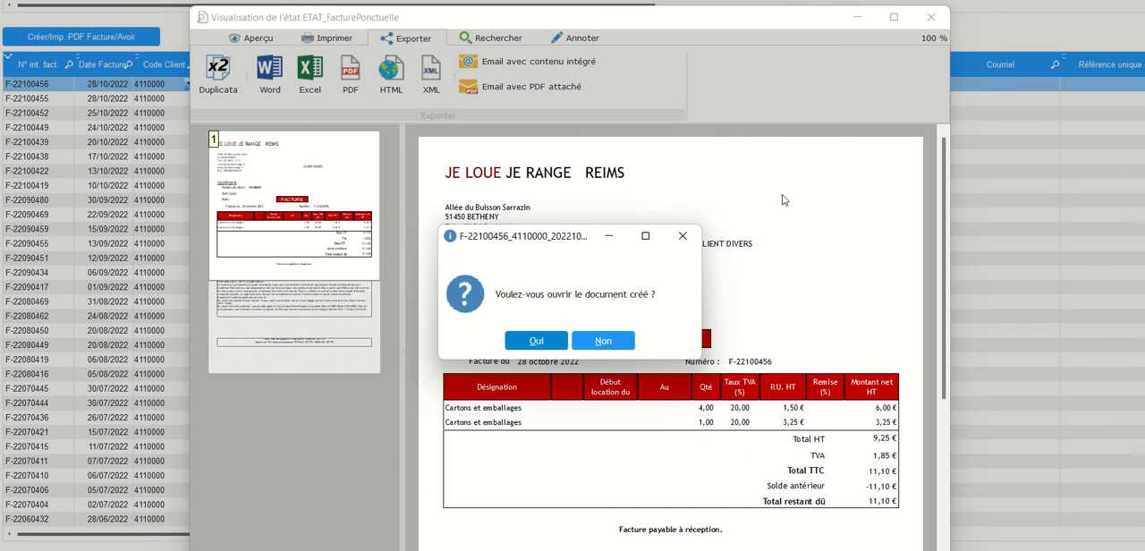
click(590, 342)
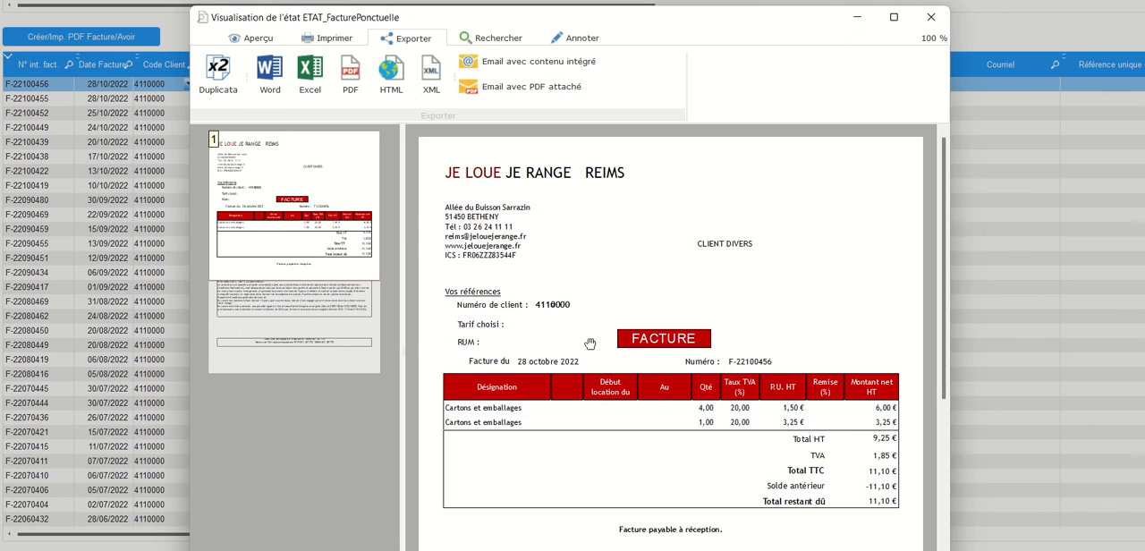
click(934, 17)
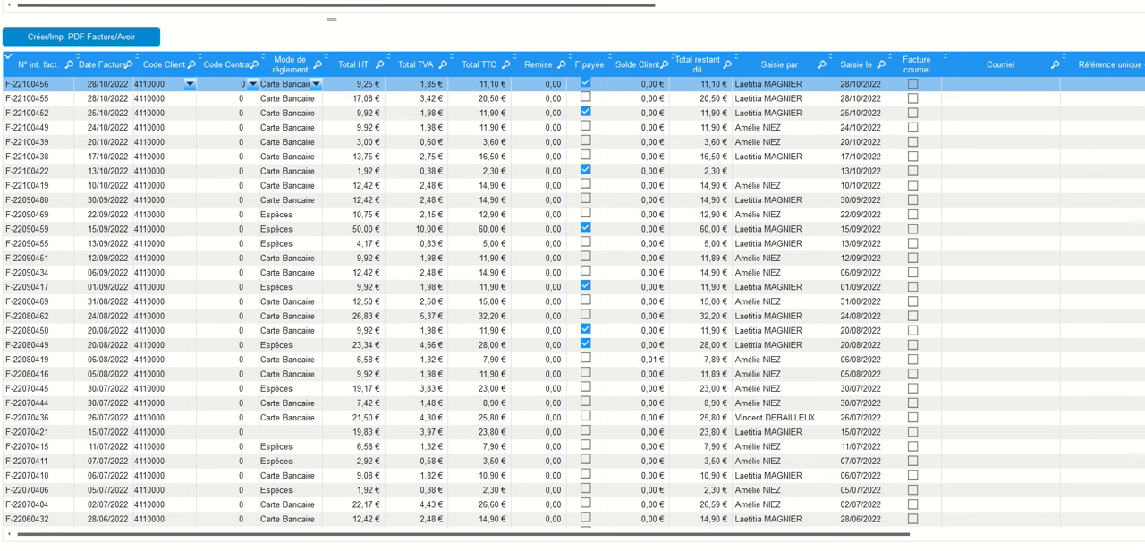
- Close Factures par Client, open Table des Factures, sort it by invoice ID in descending order and select the 28/10/2022 Boutique invoice of 9,25 €
click(1144, 1)
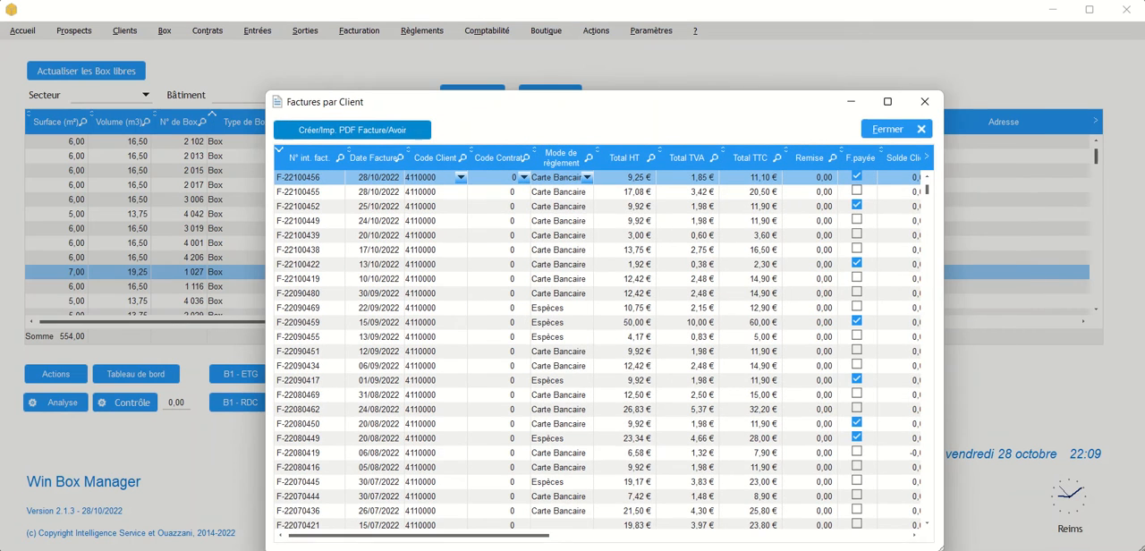
click(925, 108)
click(362, 36)
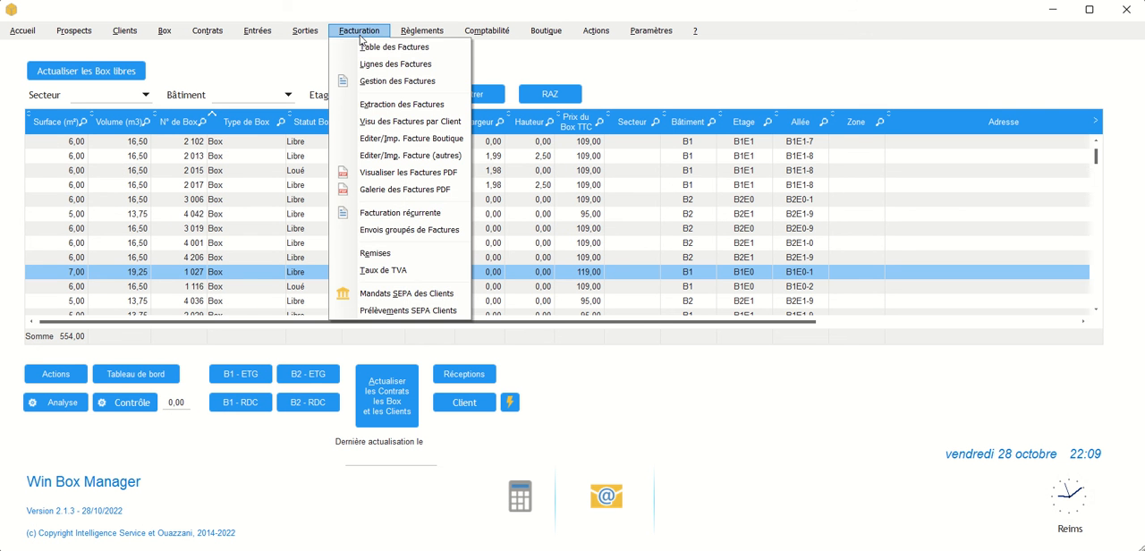
click(367, 51)
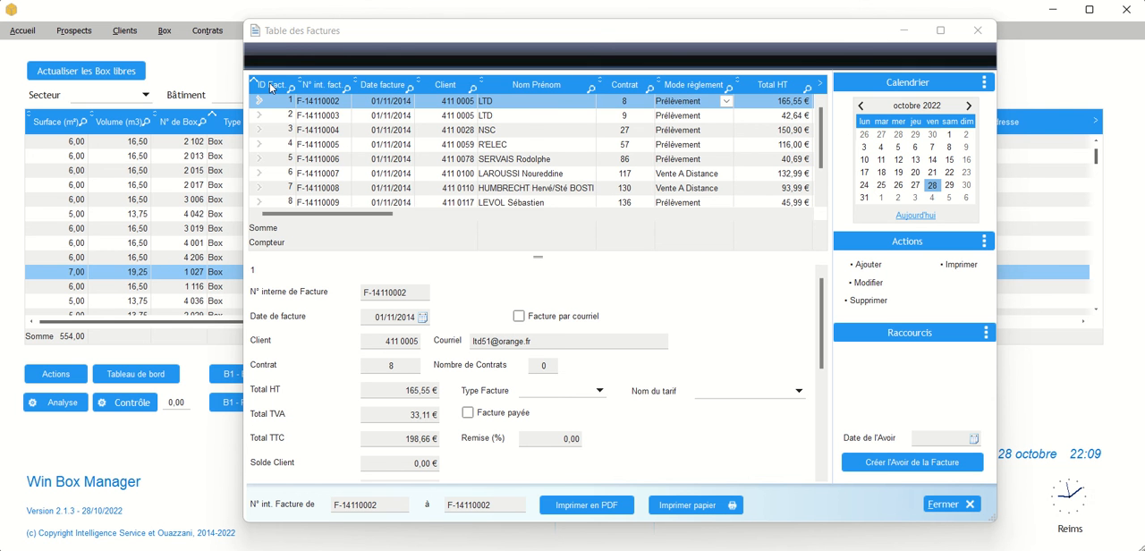
click(273, 87)
click(369, 132)
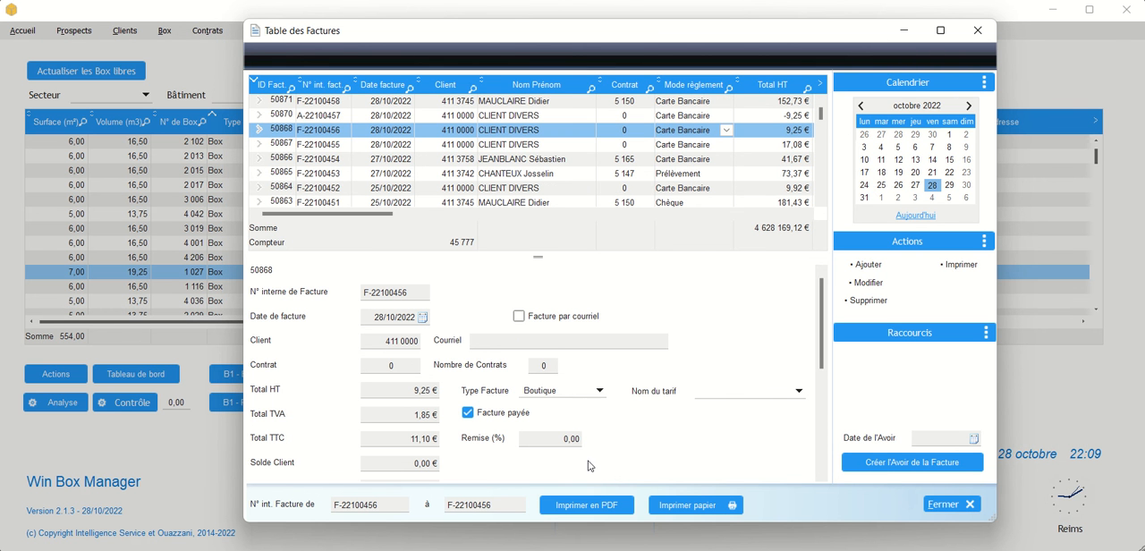
- Generate the PDF of the selected Boutique invoice and enlarge the page to check its product lines, with the PDF window fully in view
click(590, 506)
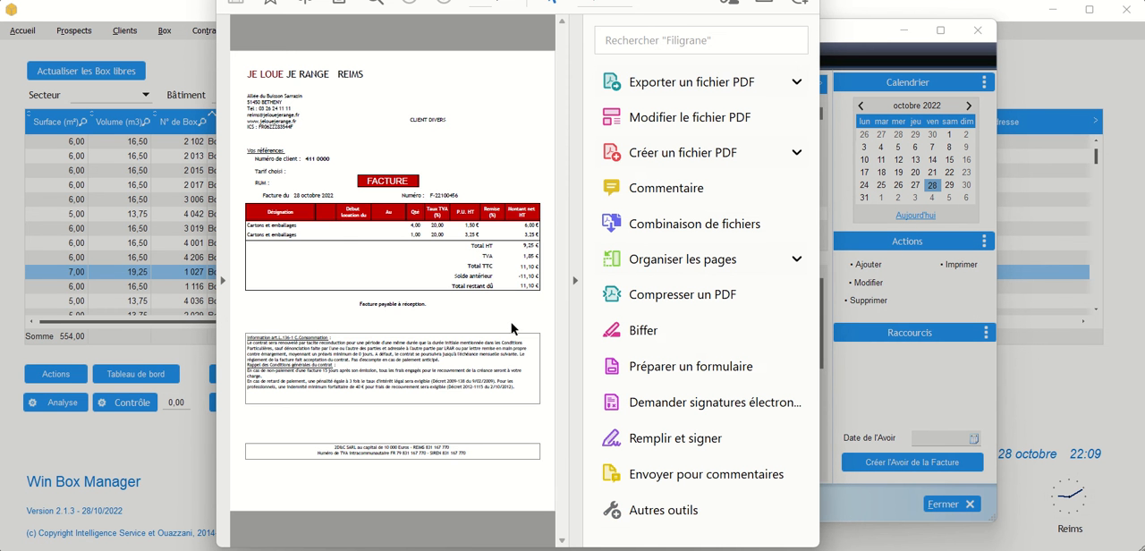
click(575, 283)
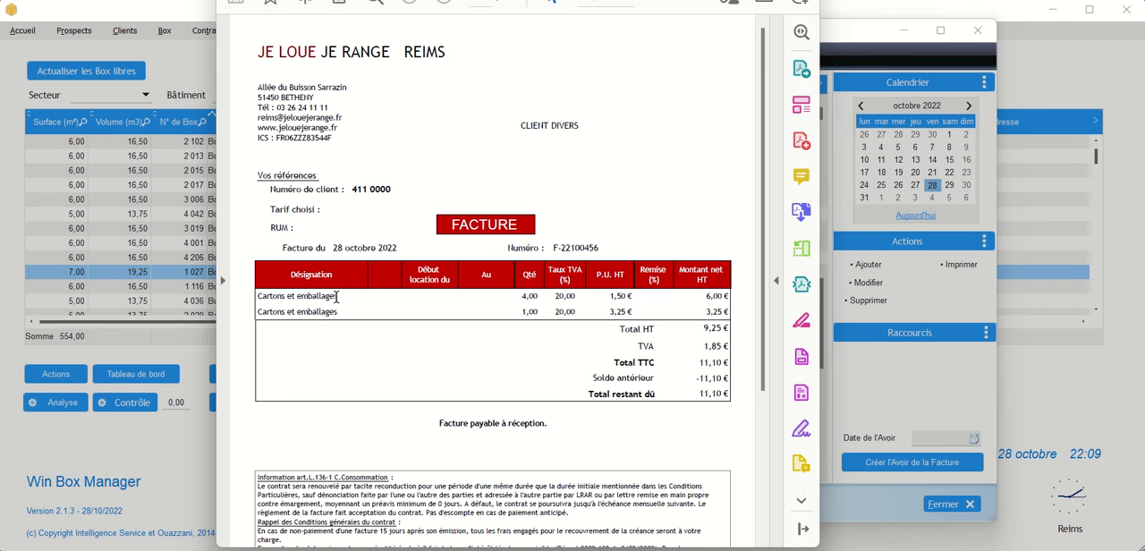
drag(477, 0, 478, 29)
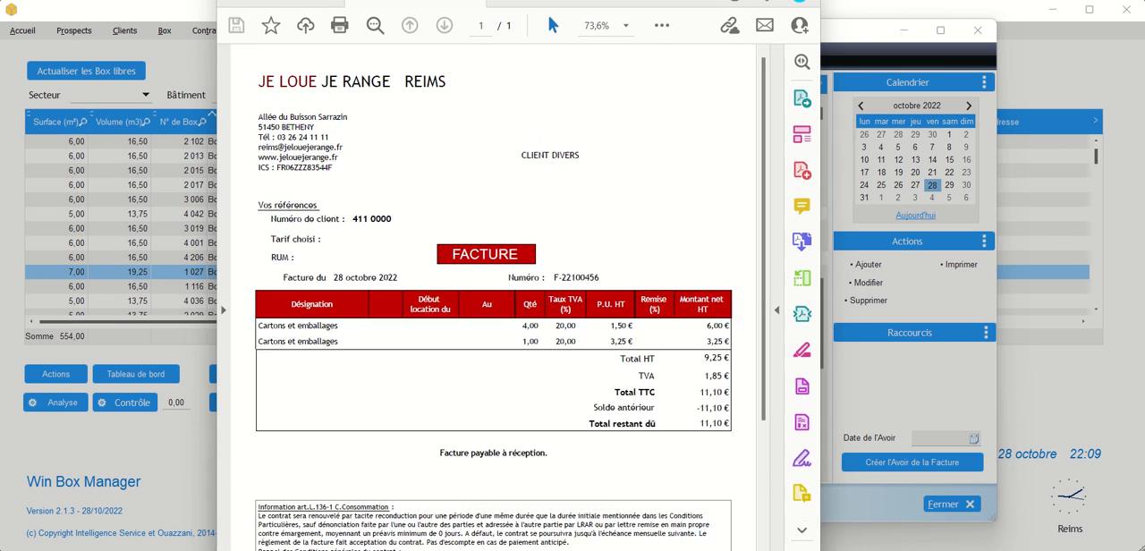
drag(399, 1, 412, 26)
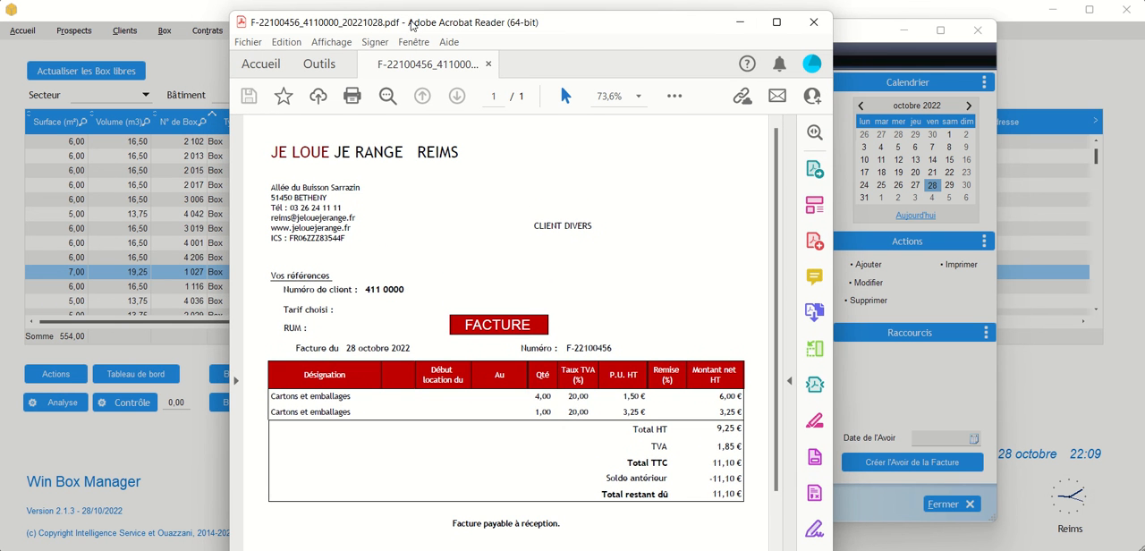
- Close the generated PDF, acknowledge the printing summary and close Table des Factures
click(812, 24)
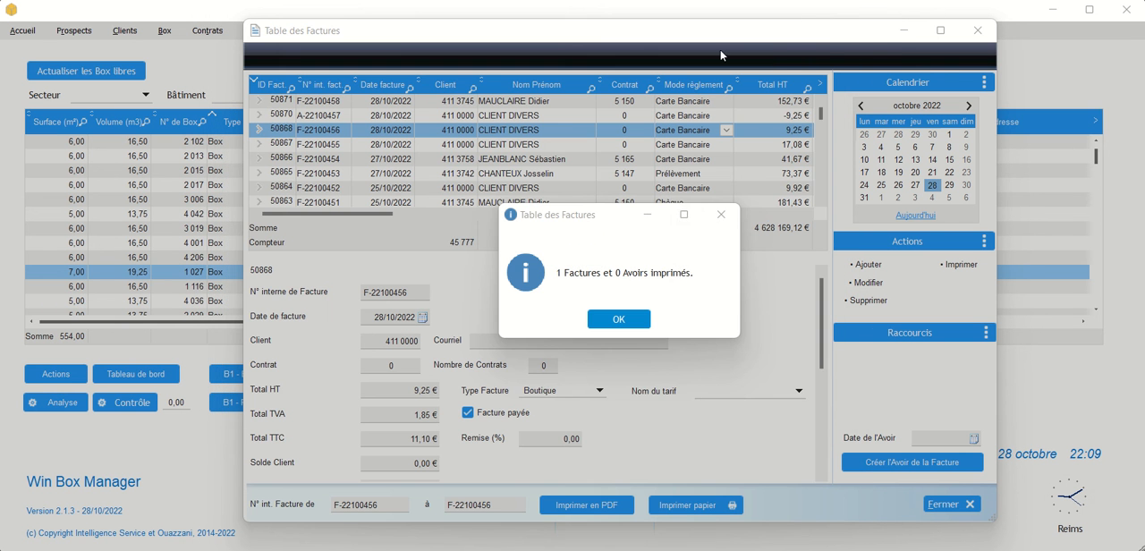
click(638, 315)
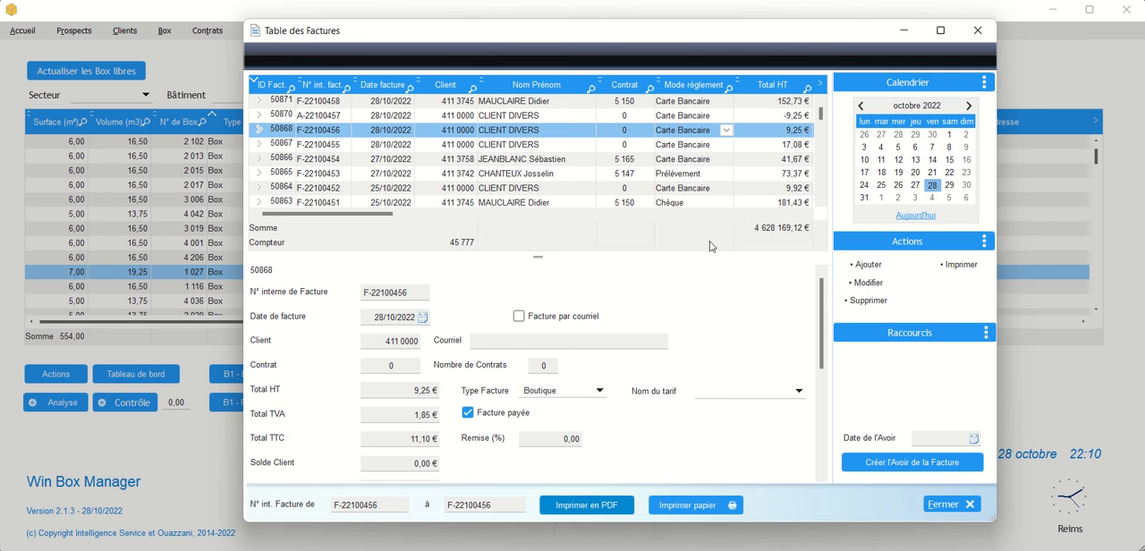
click(977, 33)
- Open Gestion des Factures, view the last invoice and the credit note preceding it, and close the invoice window
click(376, 37)
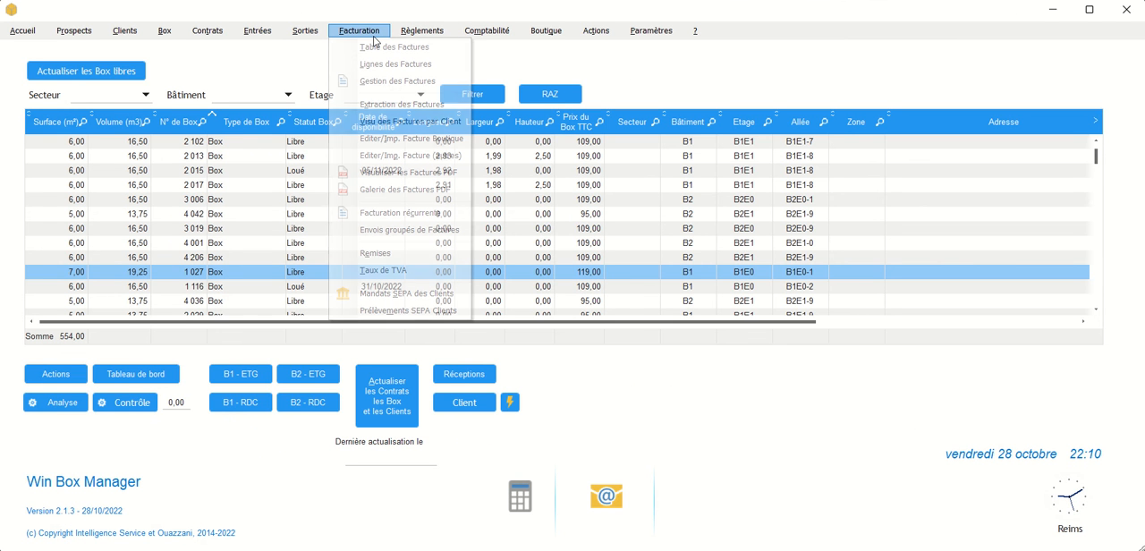
click(390, 82)
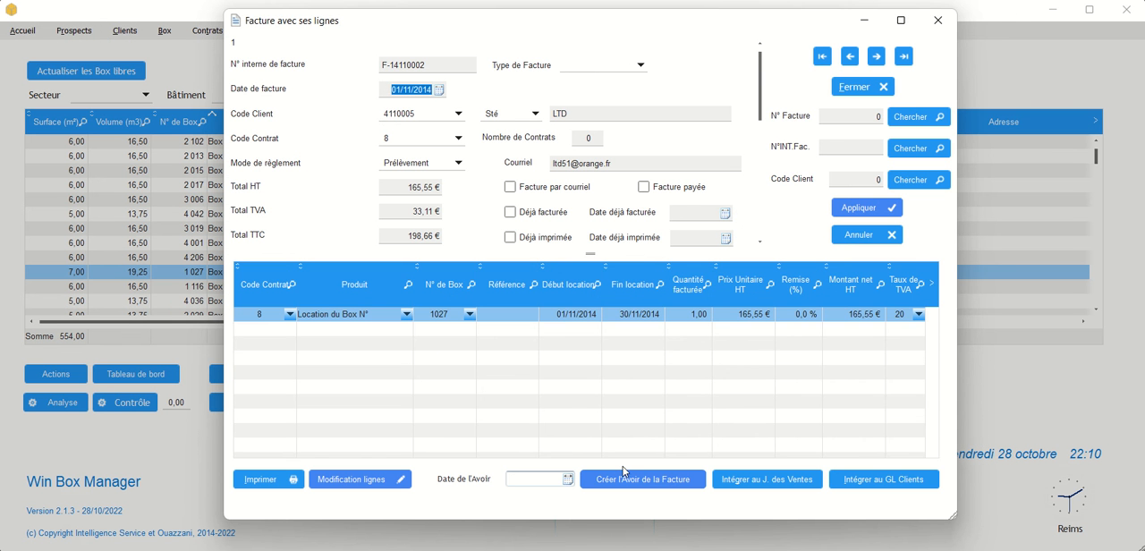
click(905, 57)
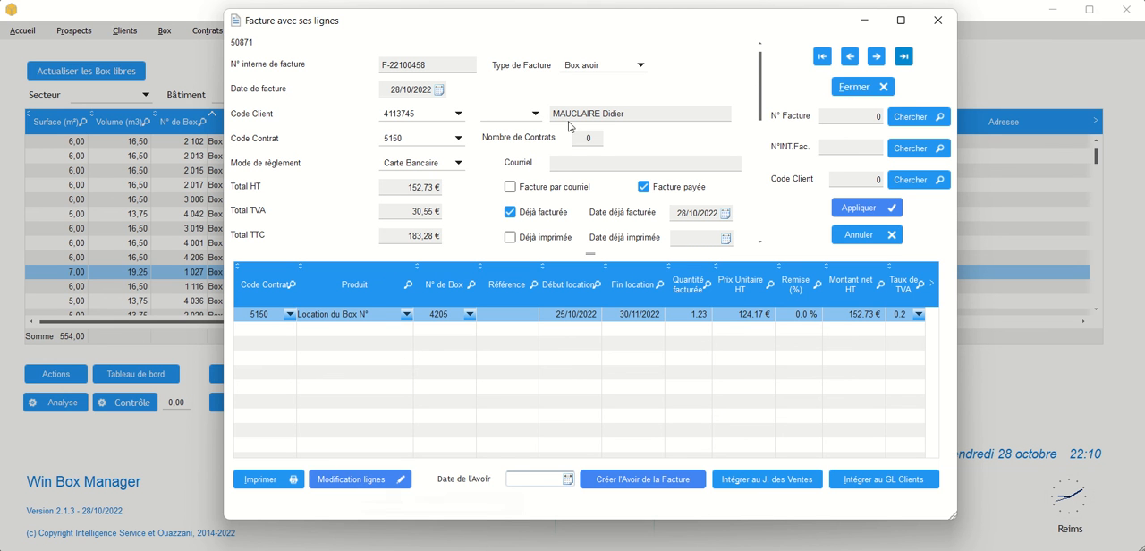
click(850, 57)
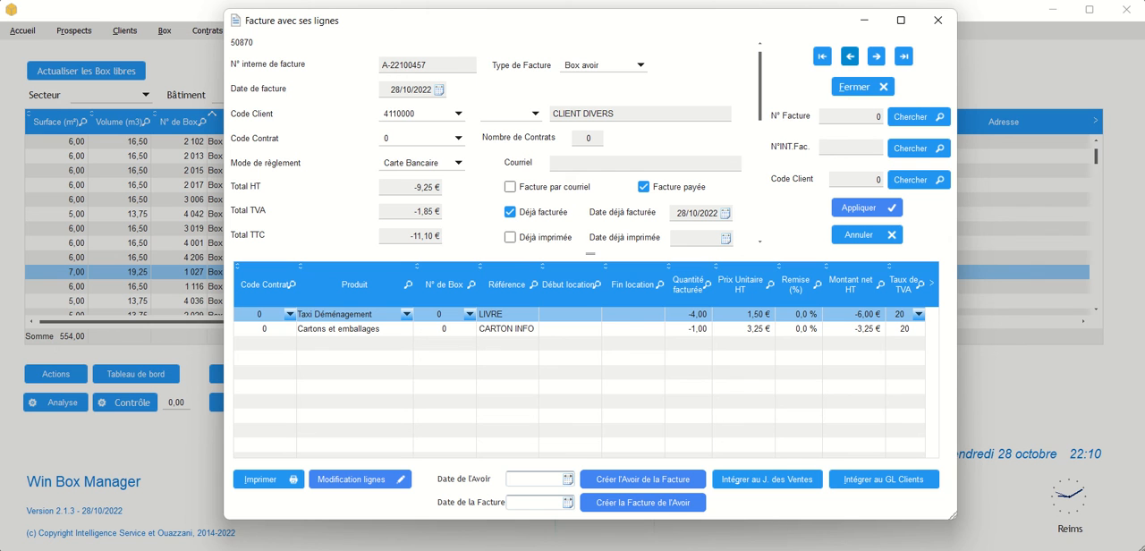
click(946, 25)
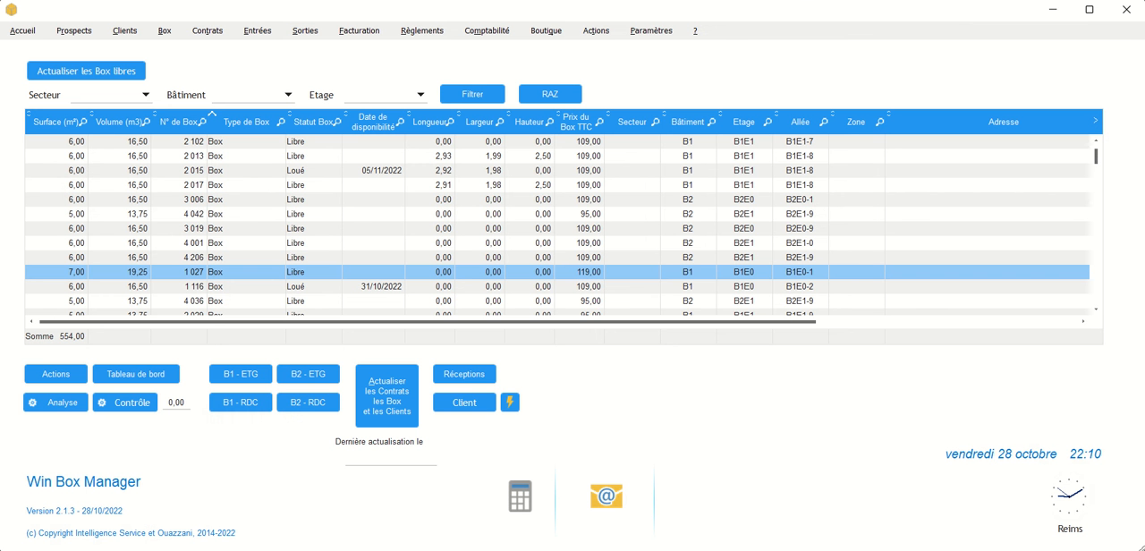